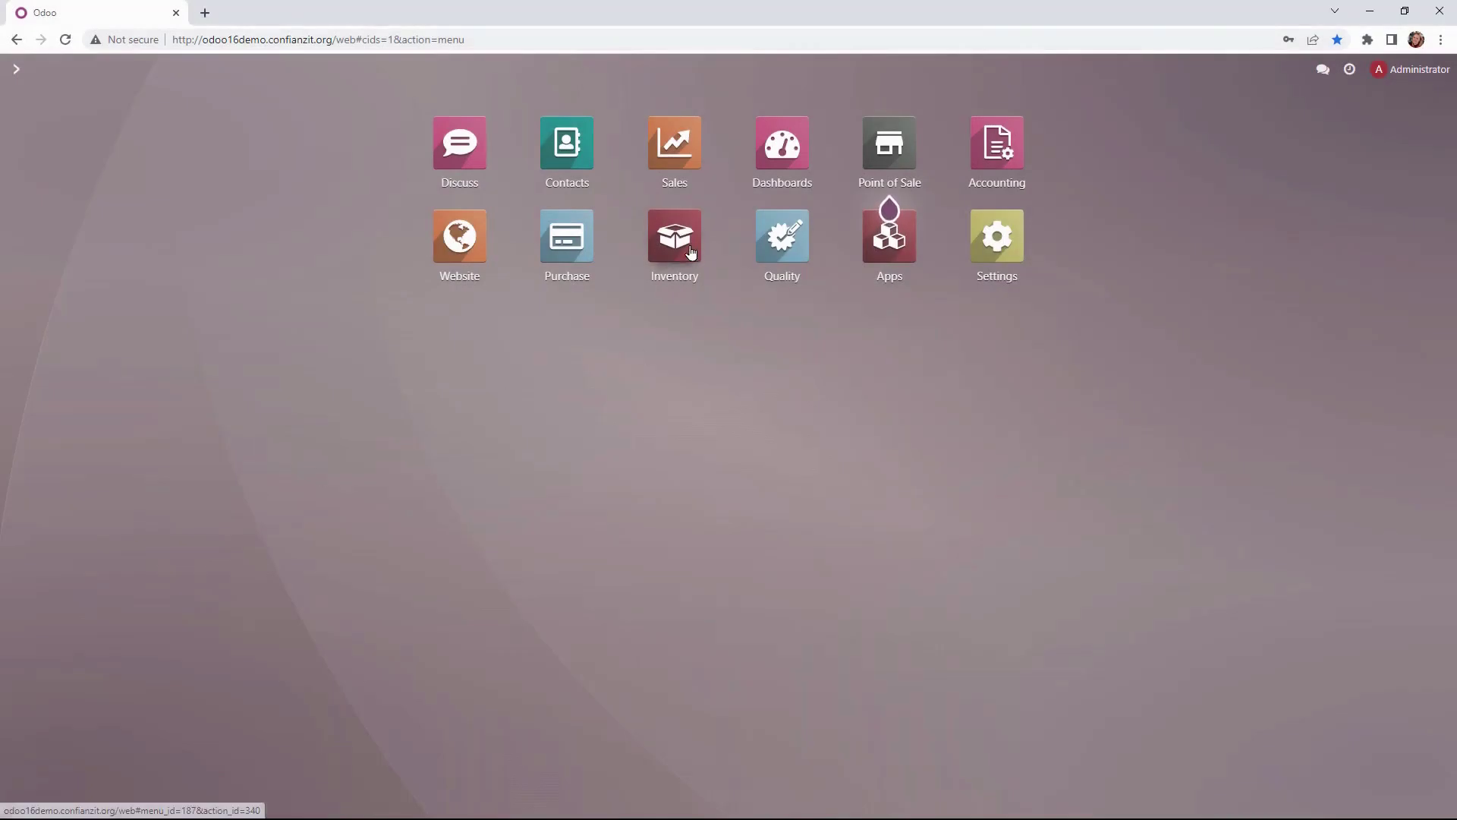
Open Inventory's Product Variants list and filter it to Products only.
click(689, 250)
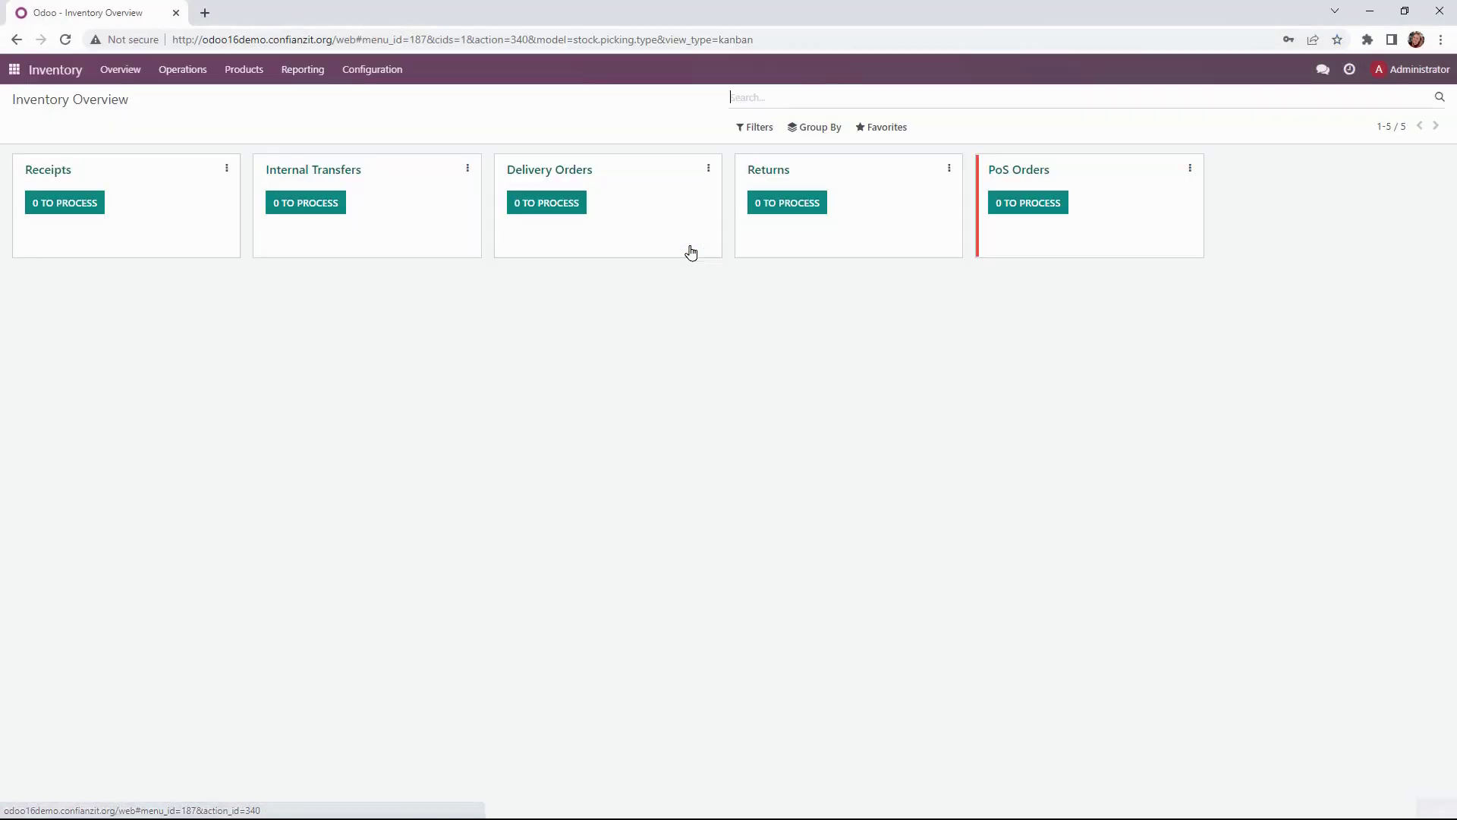
click(242, 72)
click(247, 127)
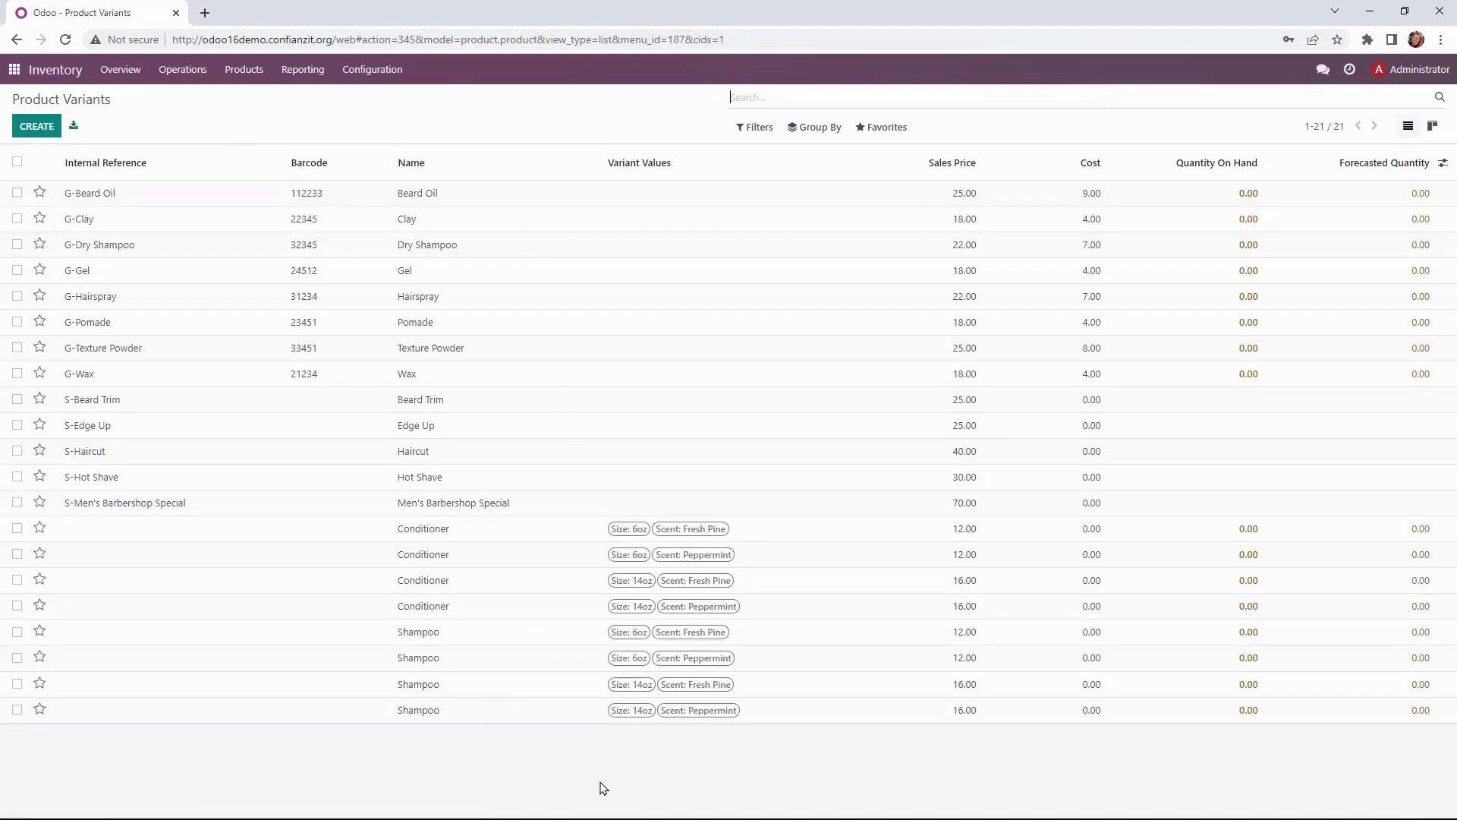
click(755, 127)
click(774, 172)
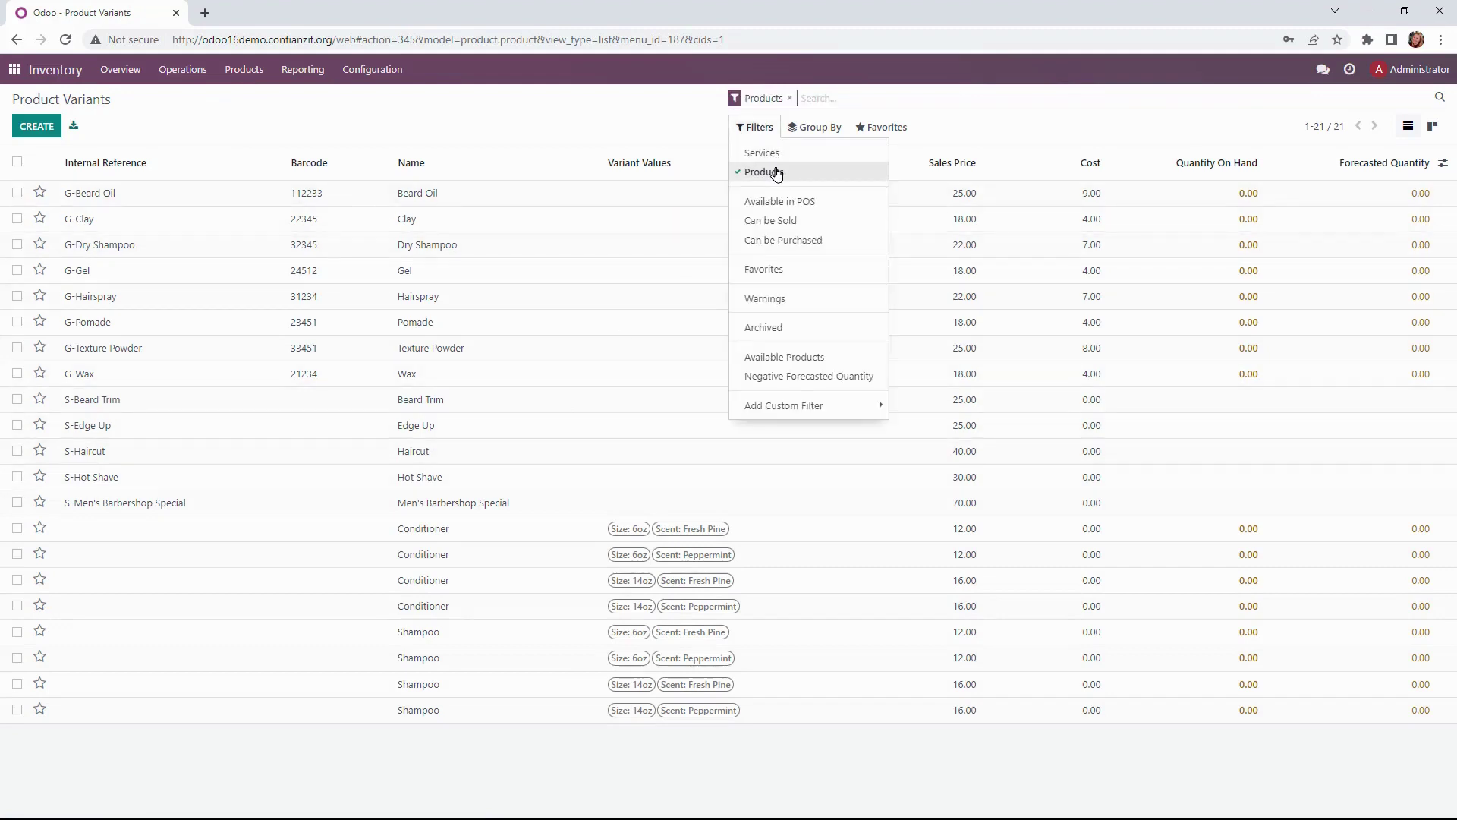
click(629, 116)
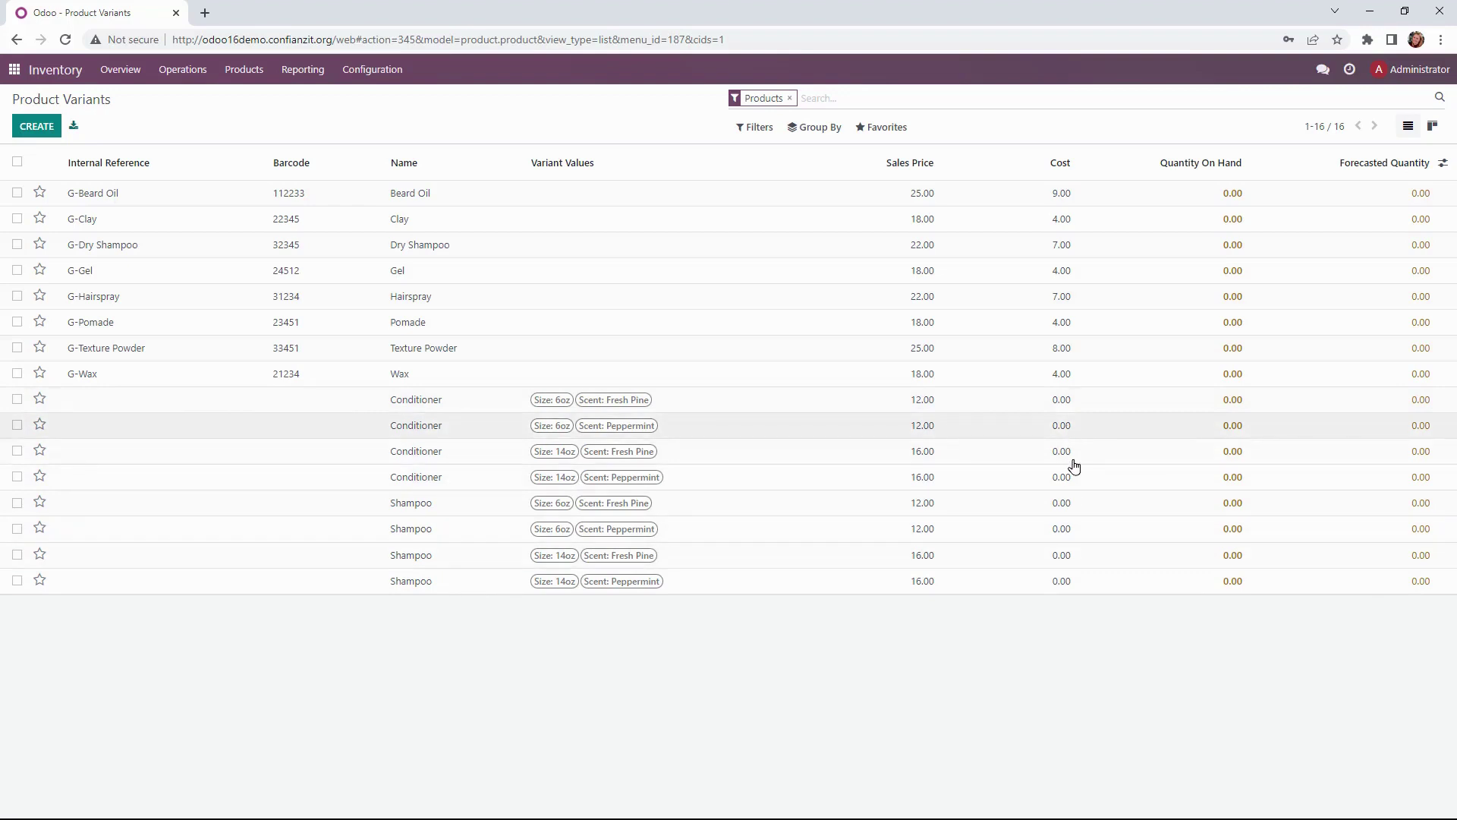
Select the four Conditioner and four Shampoo variant rows.
click(16, 400)
click(17, 425)
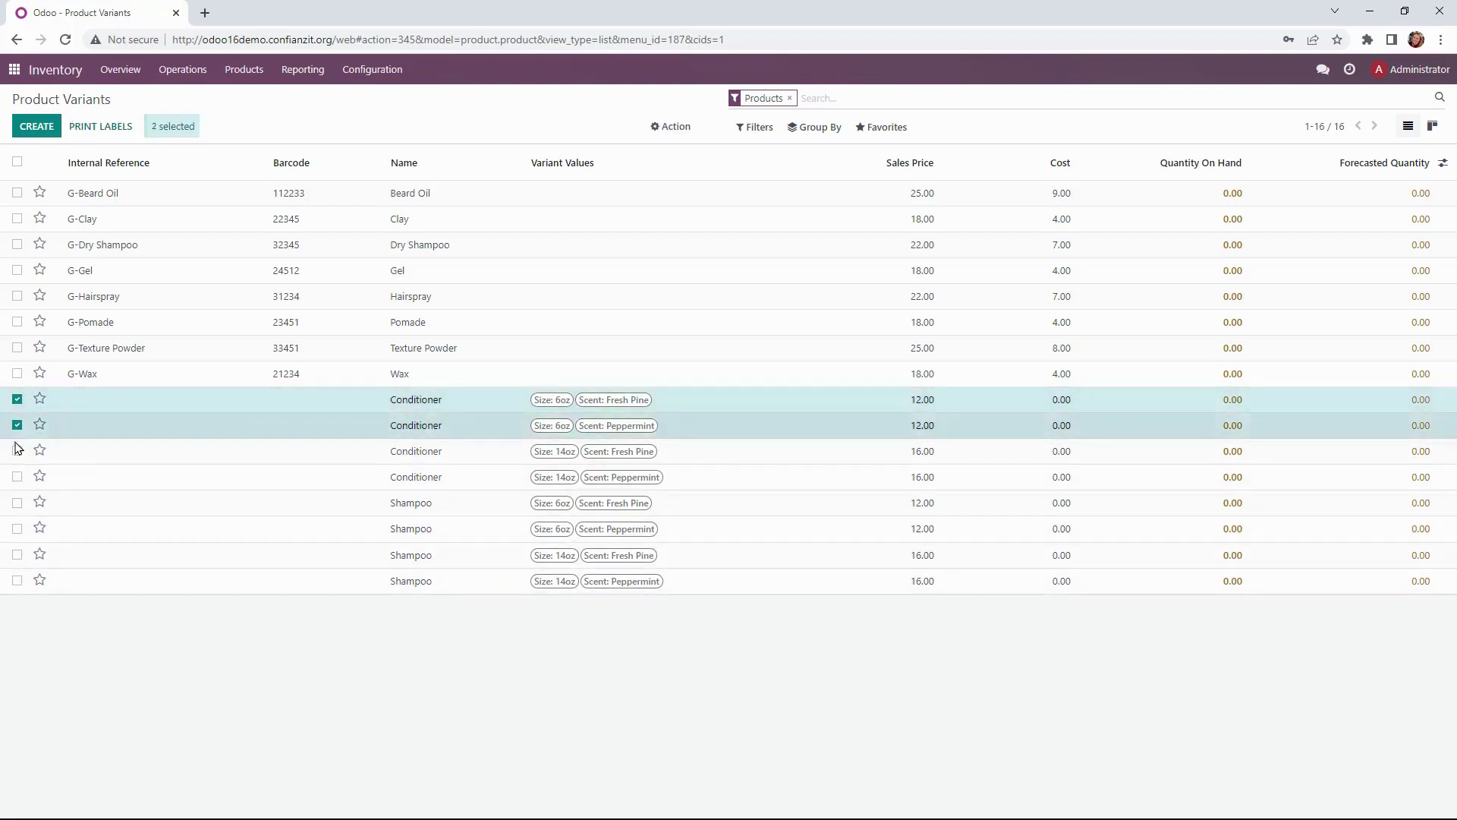
click(17, 451)
click(17, 476)
click(16, 503)
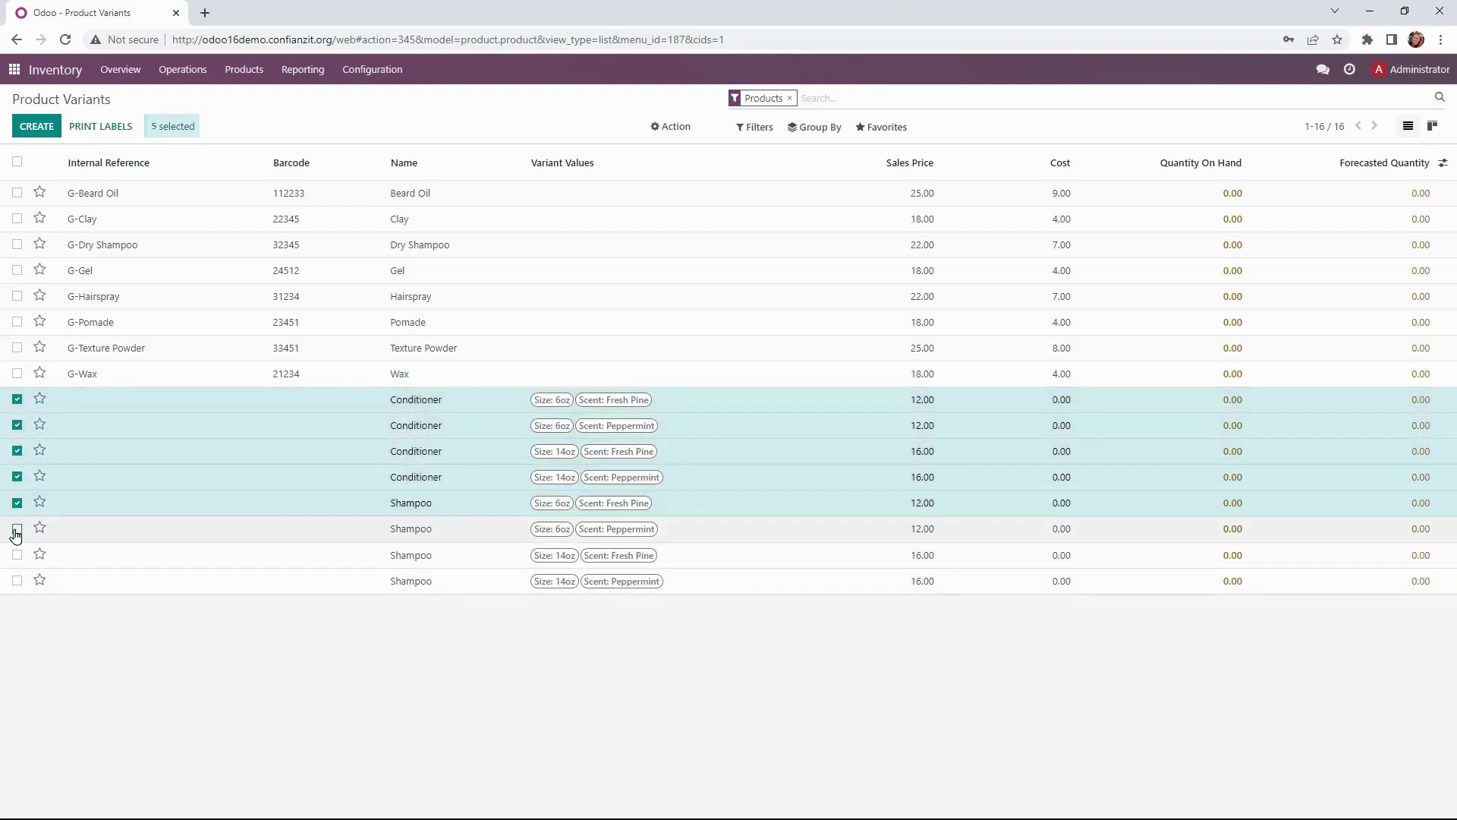
click(16, 529)
click(17, 555)
click(17, 581)
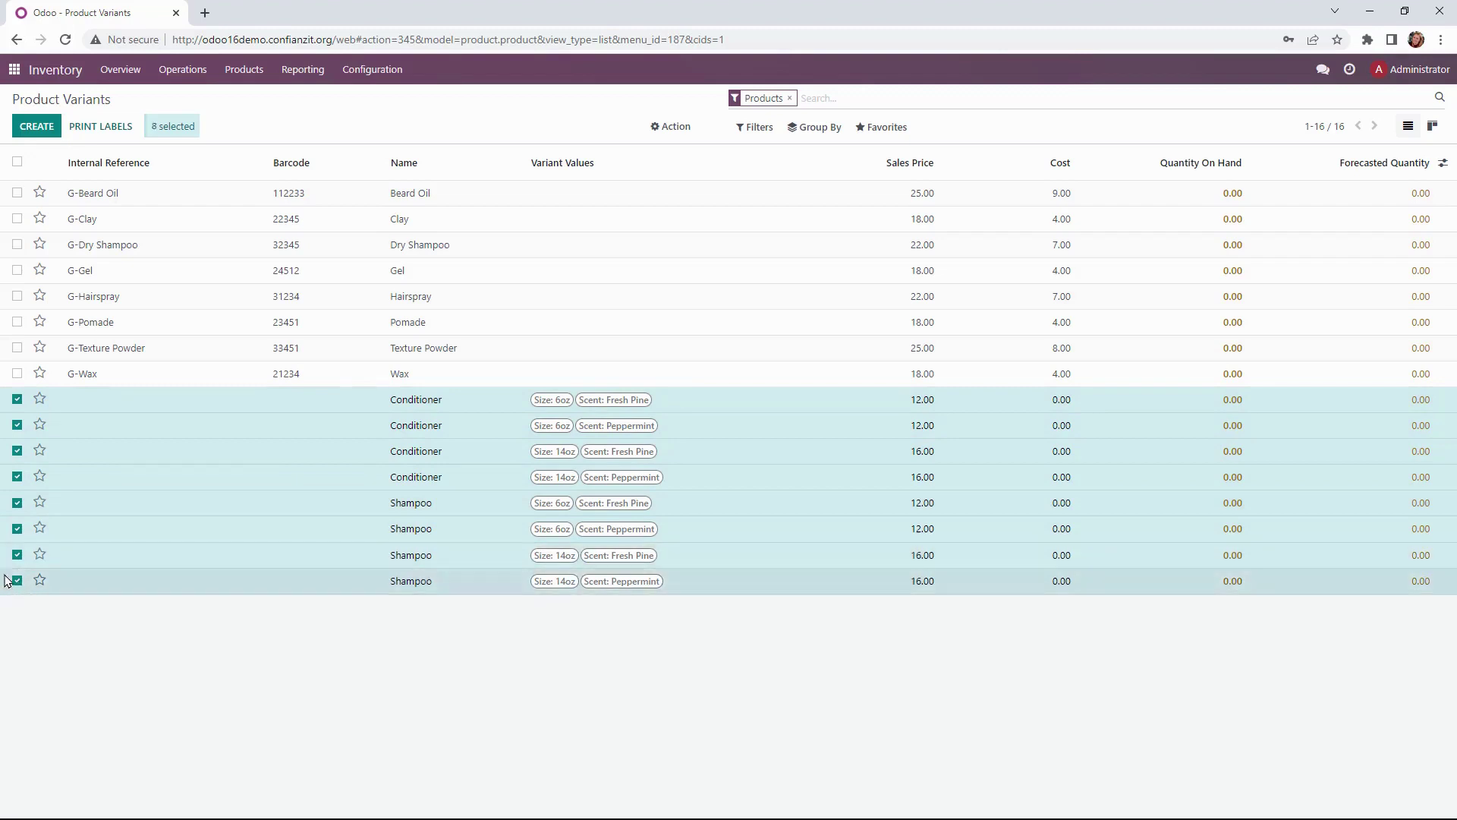
Start an export of the selected variants with 'I want to update data' enabled.
click(685, 126)
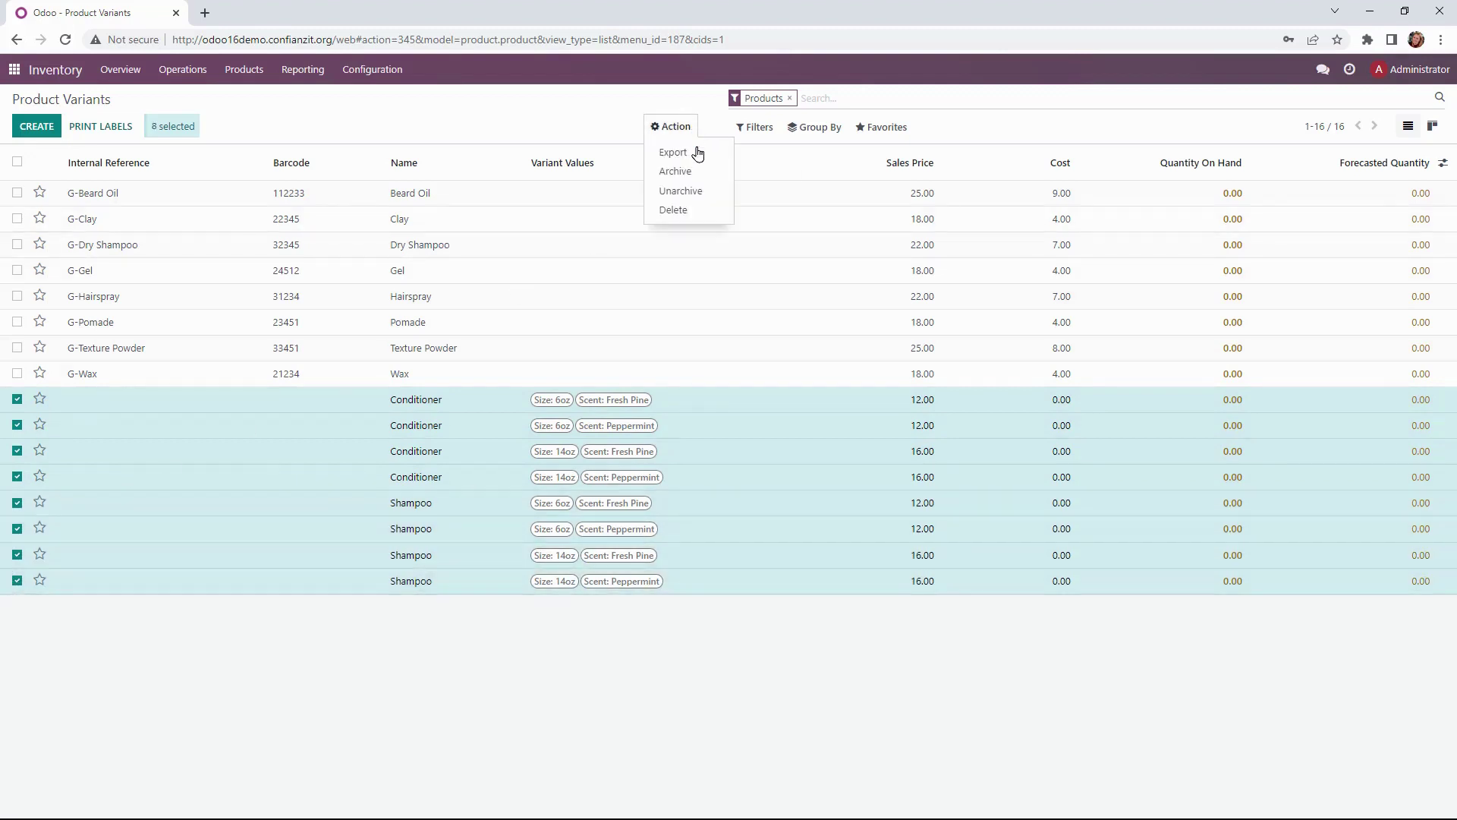
click(699, 155)
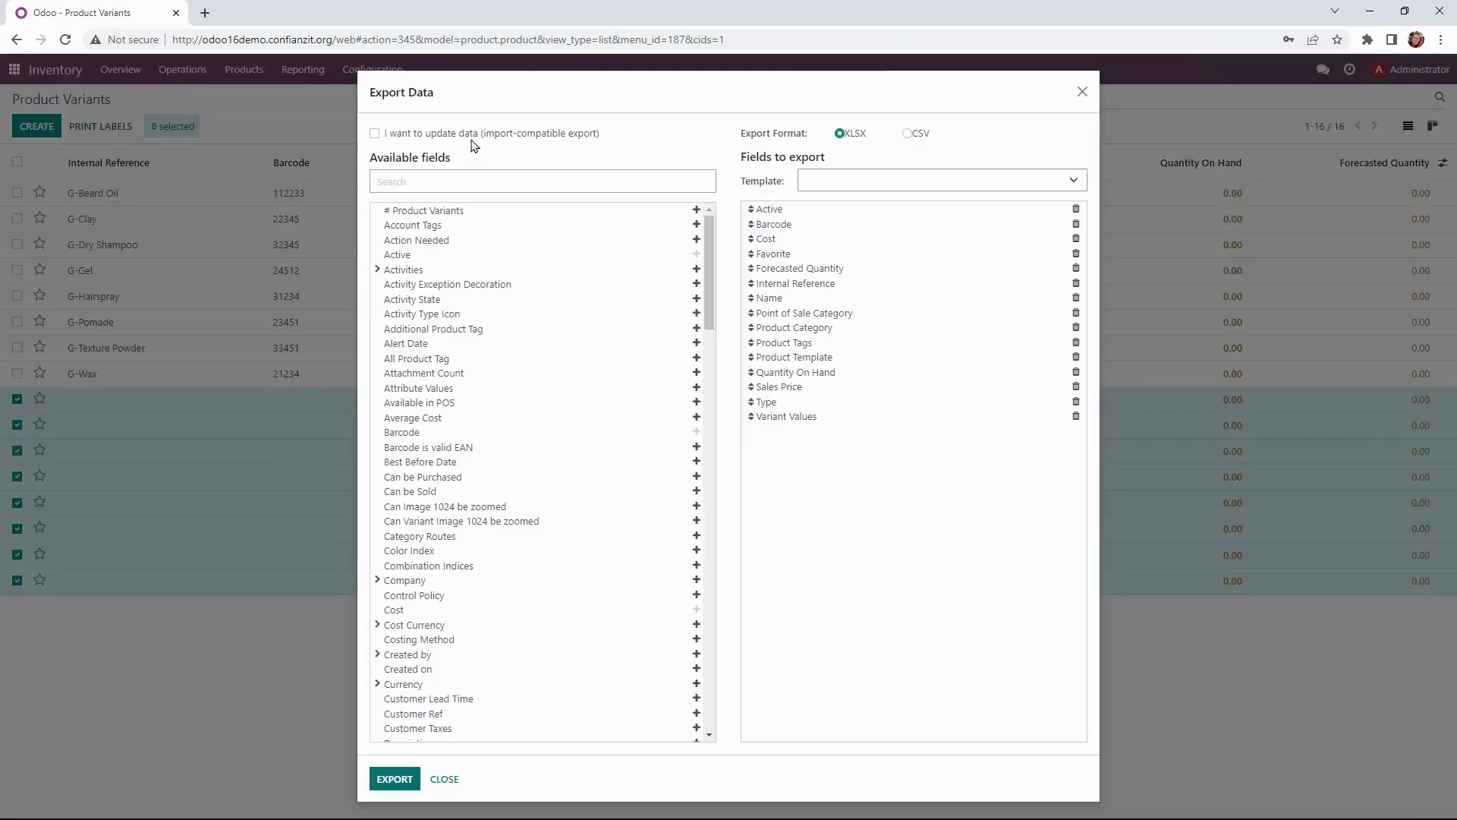
click(374, 136)
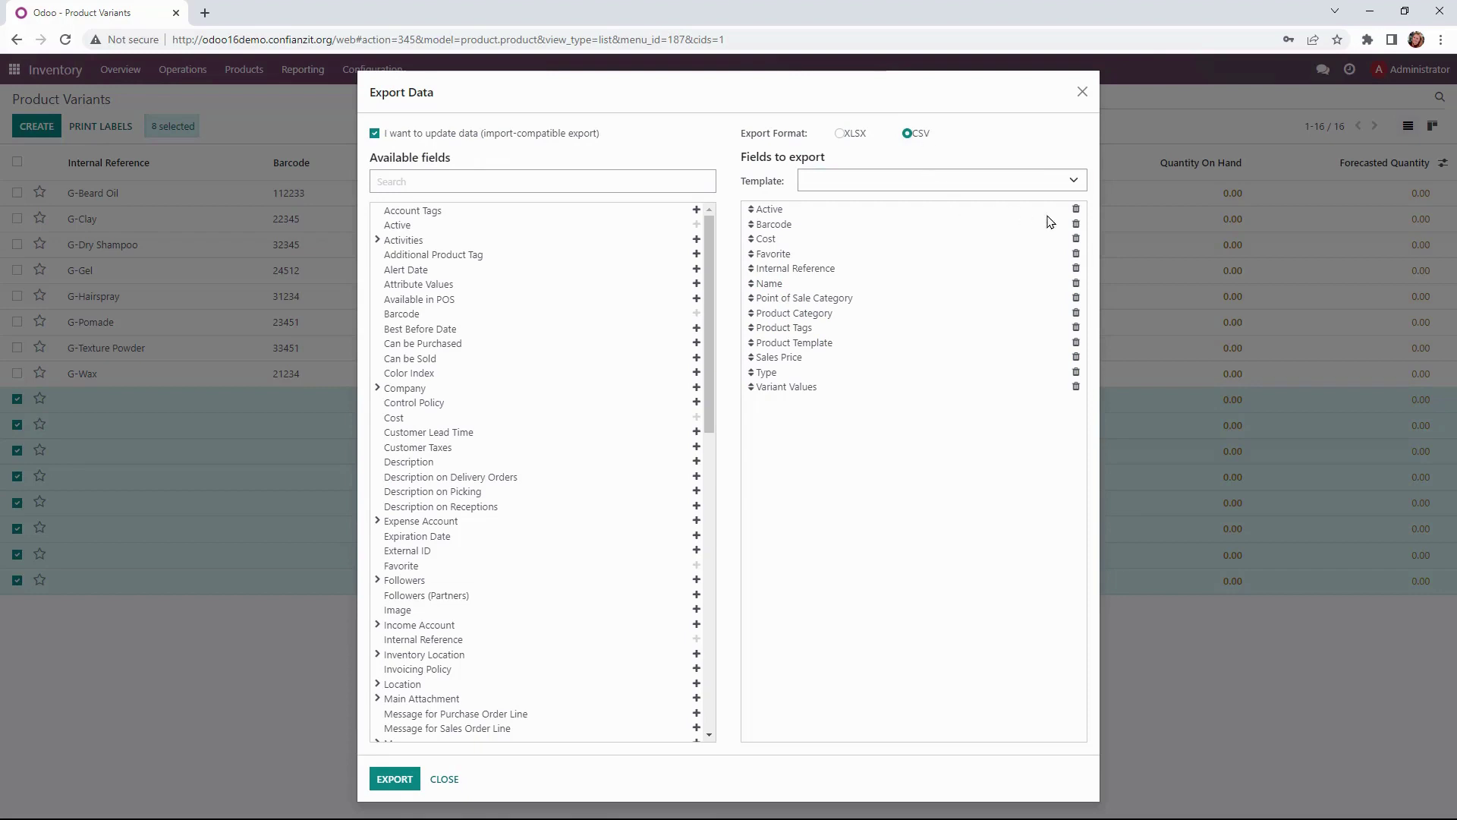
Keep only Barcode, Cost, Internal Reference and Name, and download the CSV.
click(1075, 388)
click(1075, 373)
click(1075, 357)
click(1076, 344)
click(1076, 328)
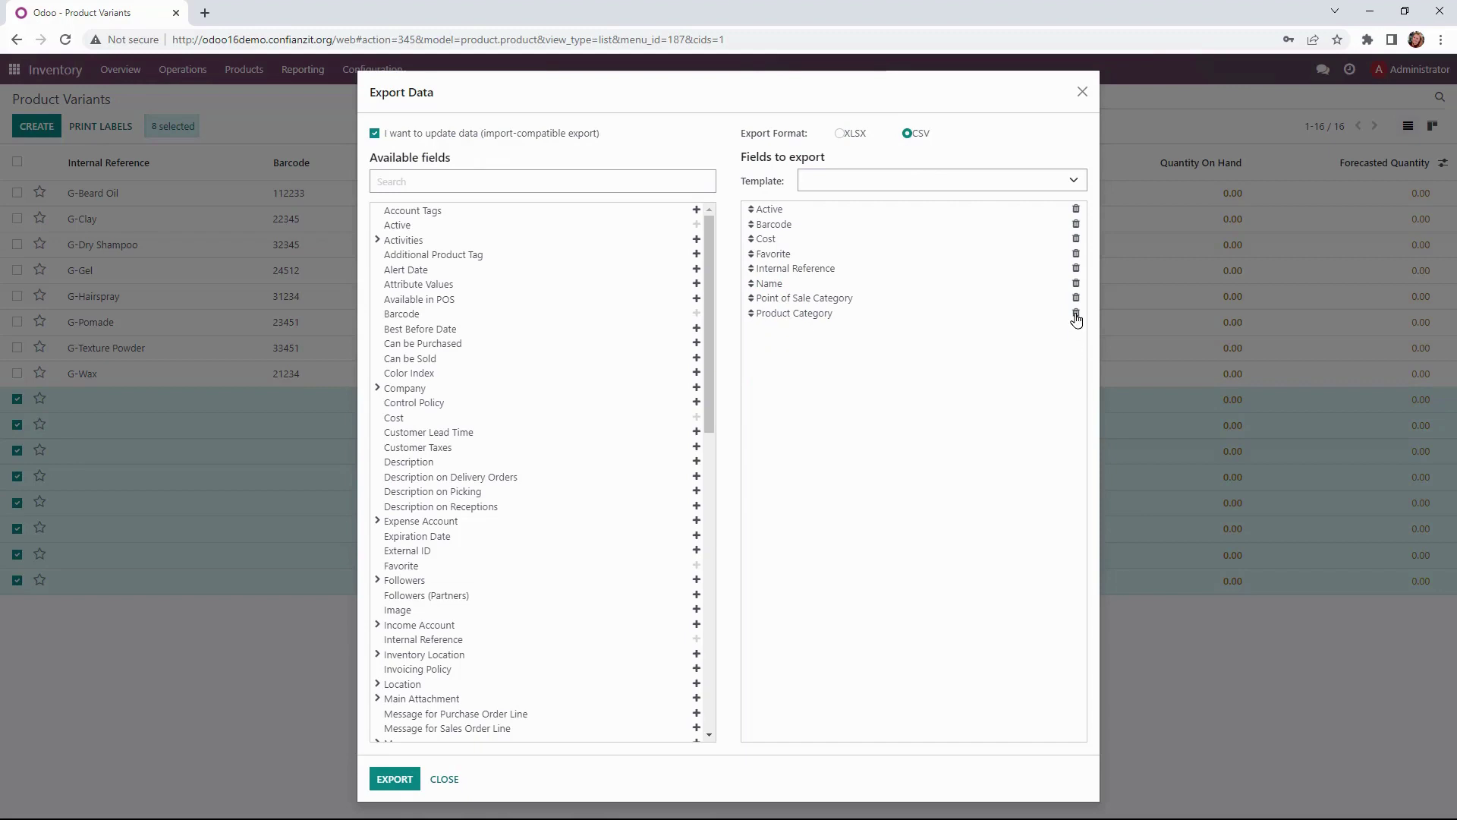
click(1076, 312)
click(1076, 298)
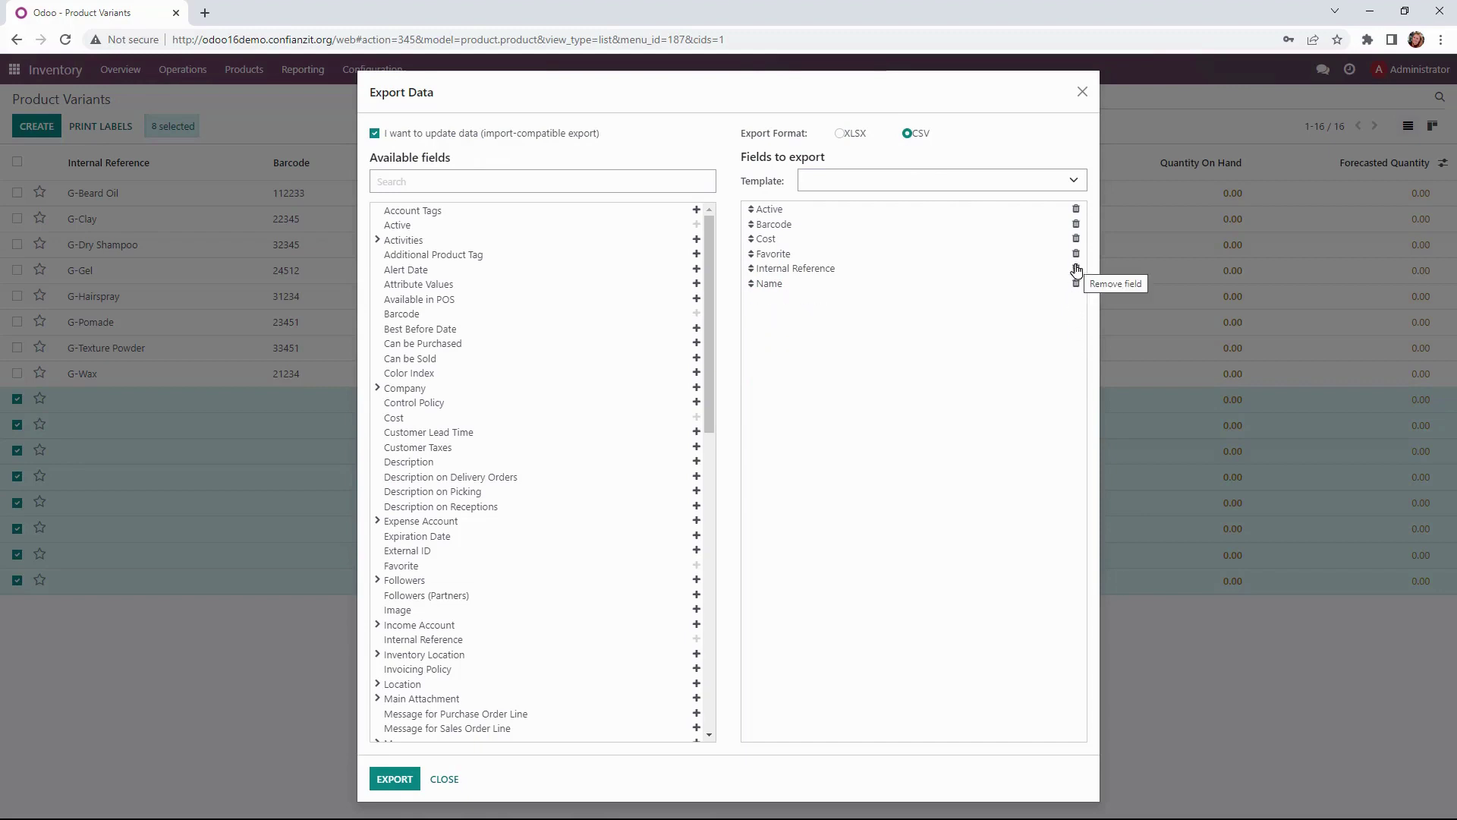
click(1075, 255)
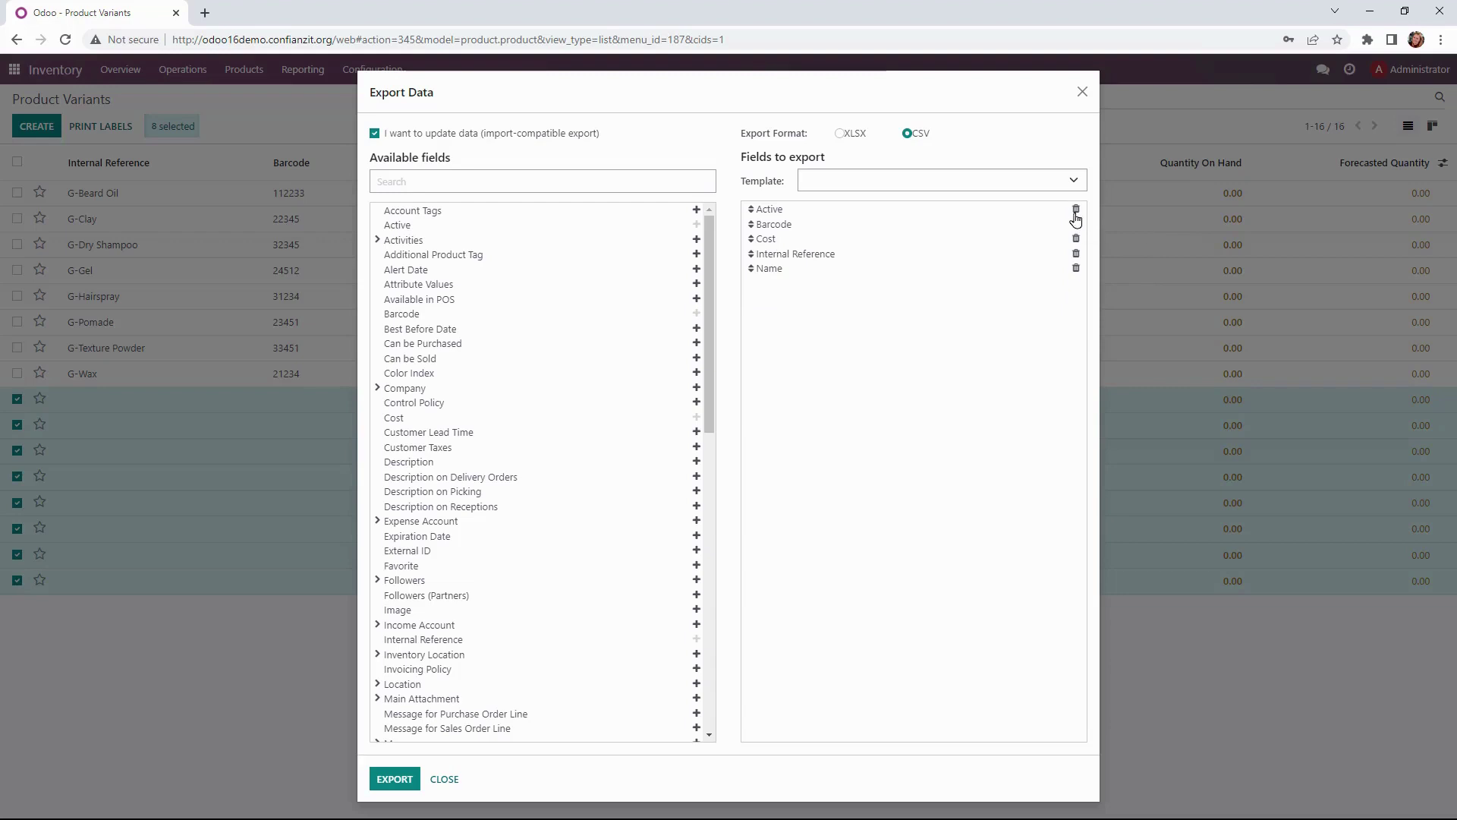
click(1075, 210)
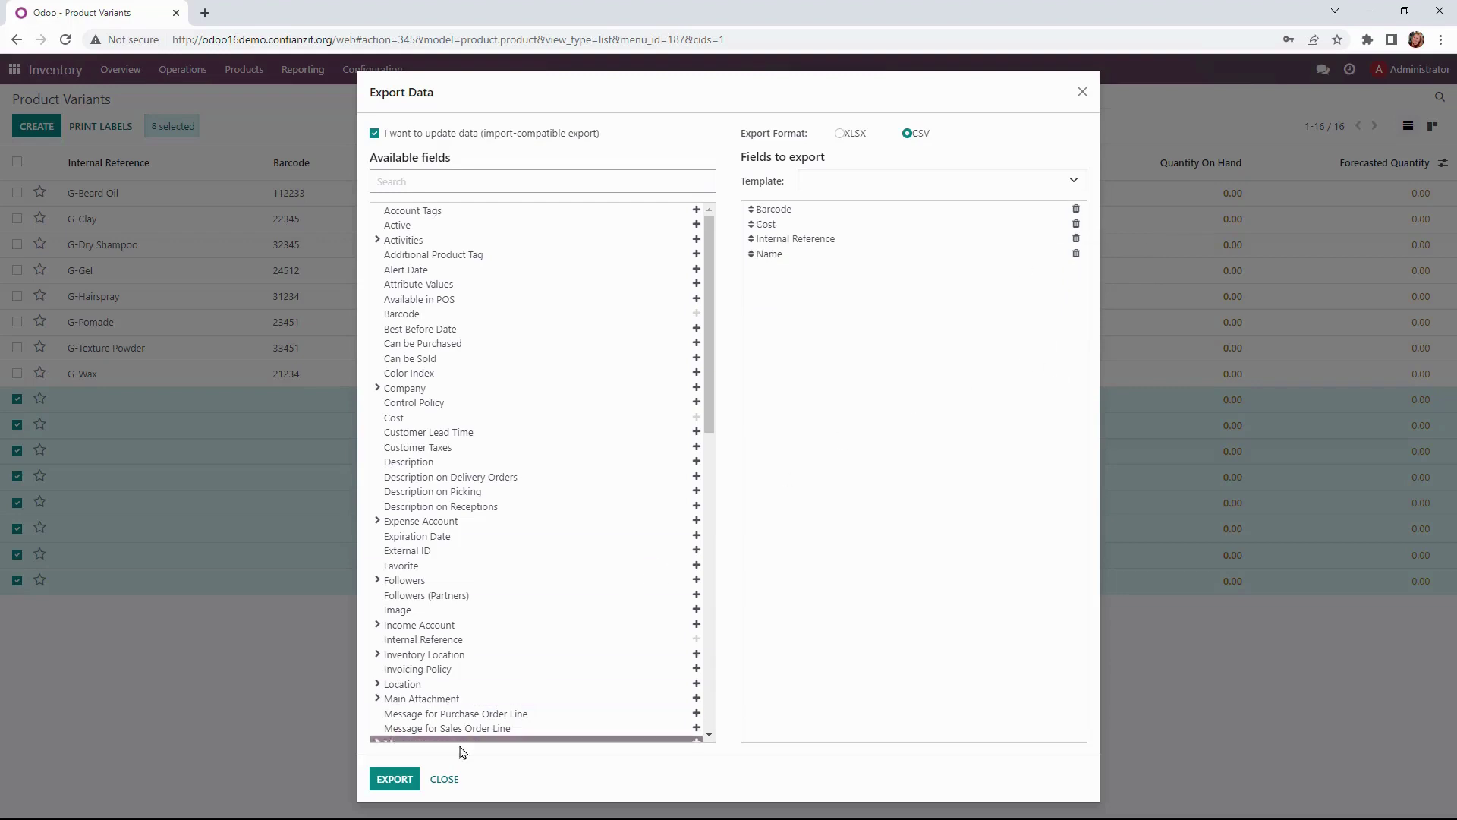
click(413, 779)
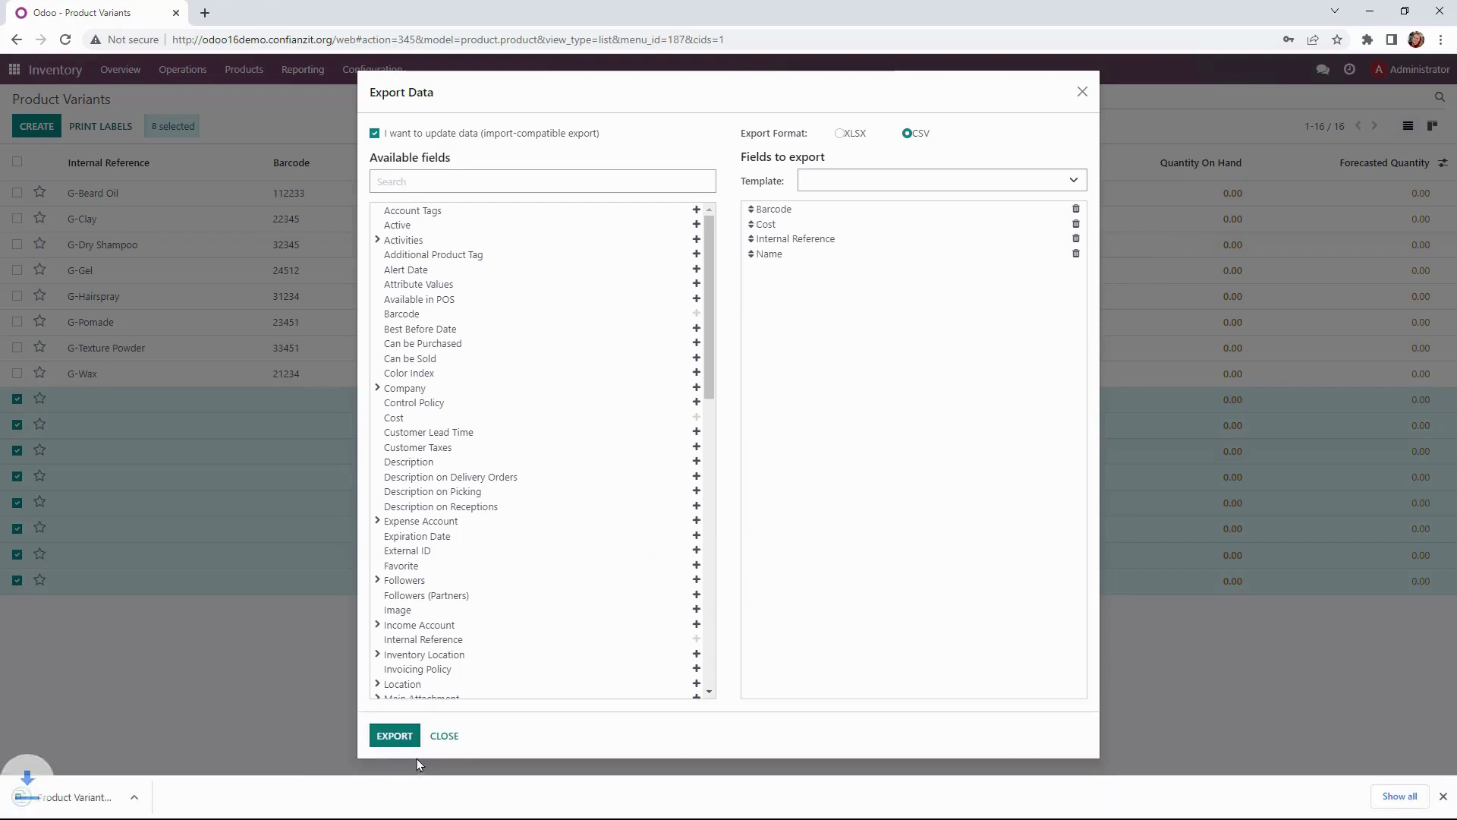
Open the downloaded CSV in Excel and auto-fit columns A, C and D.
click(85, 797)
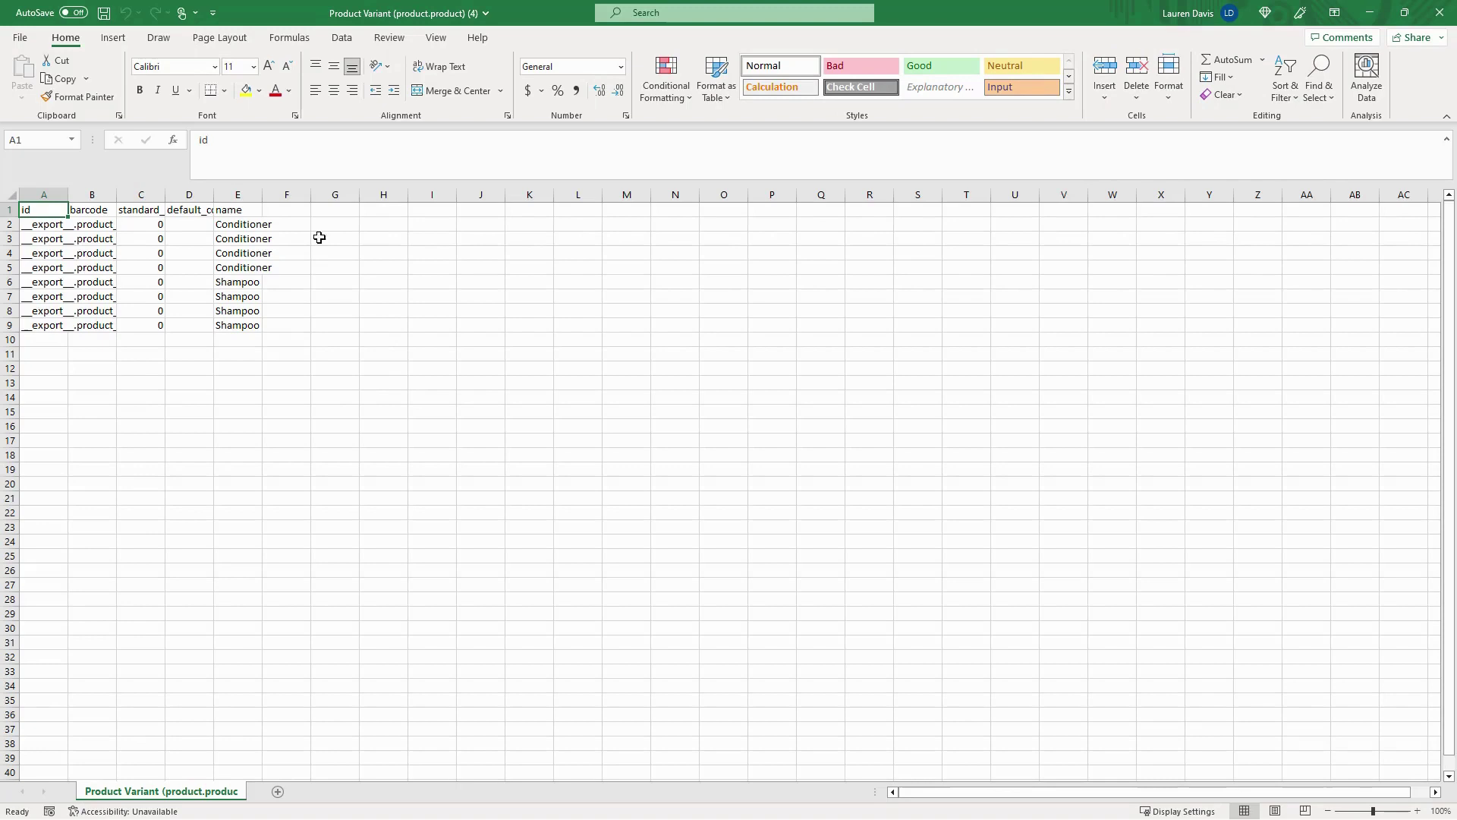
double_click(167, 201)
double_click(240, 196)
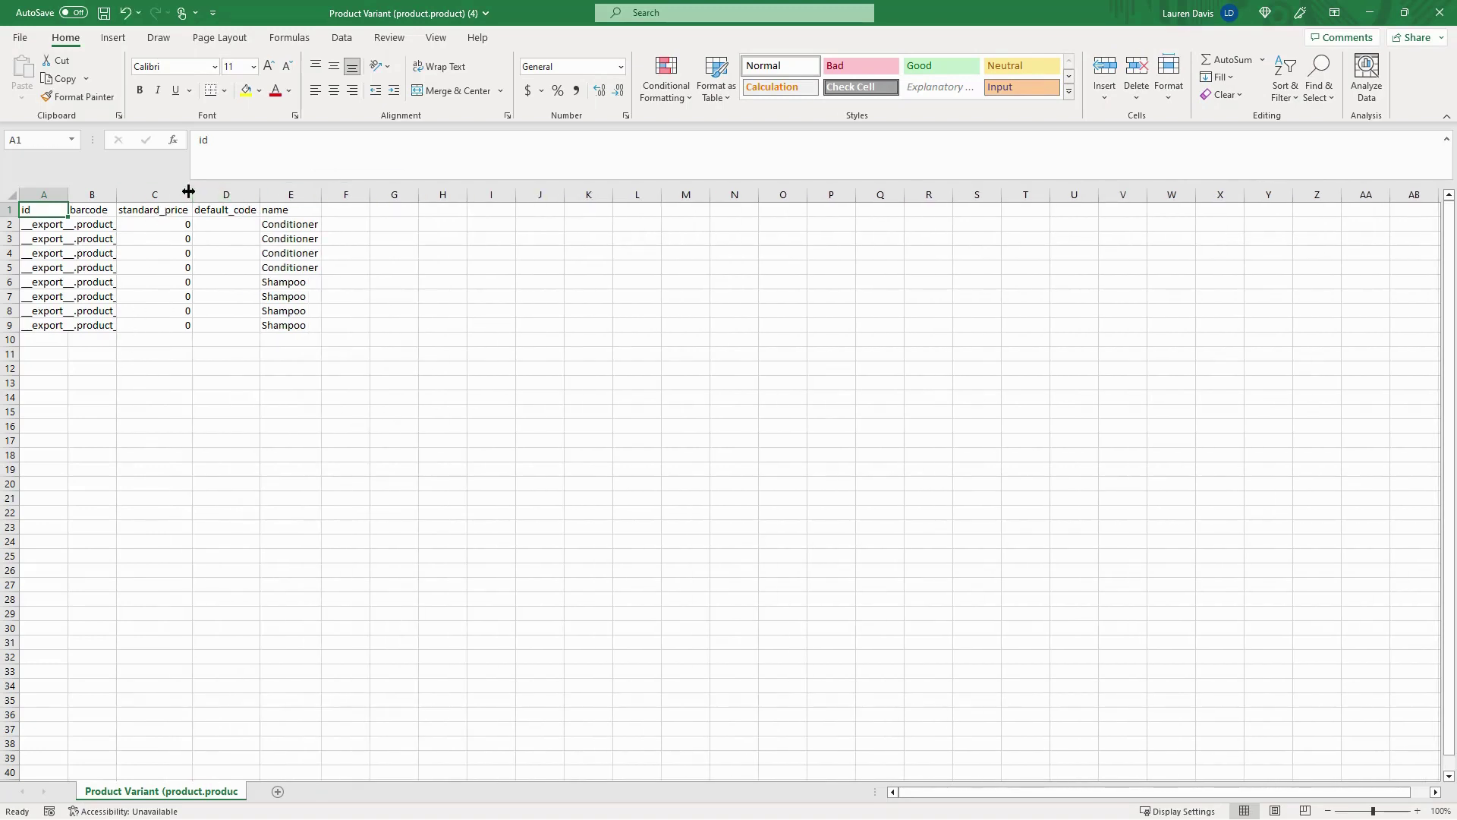
double_click(68, 195)
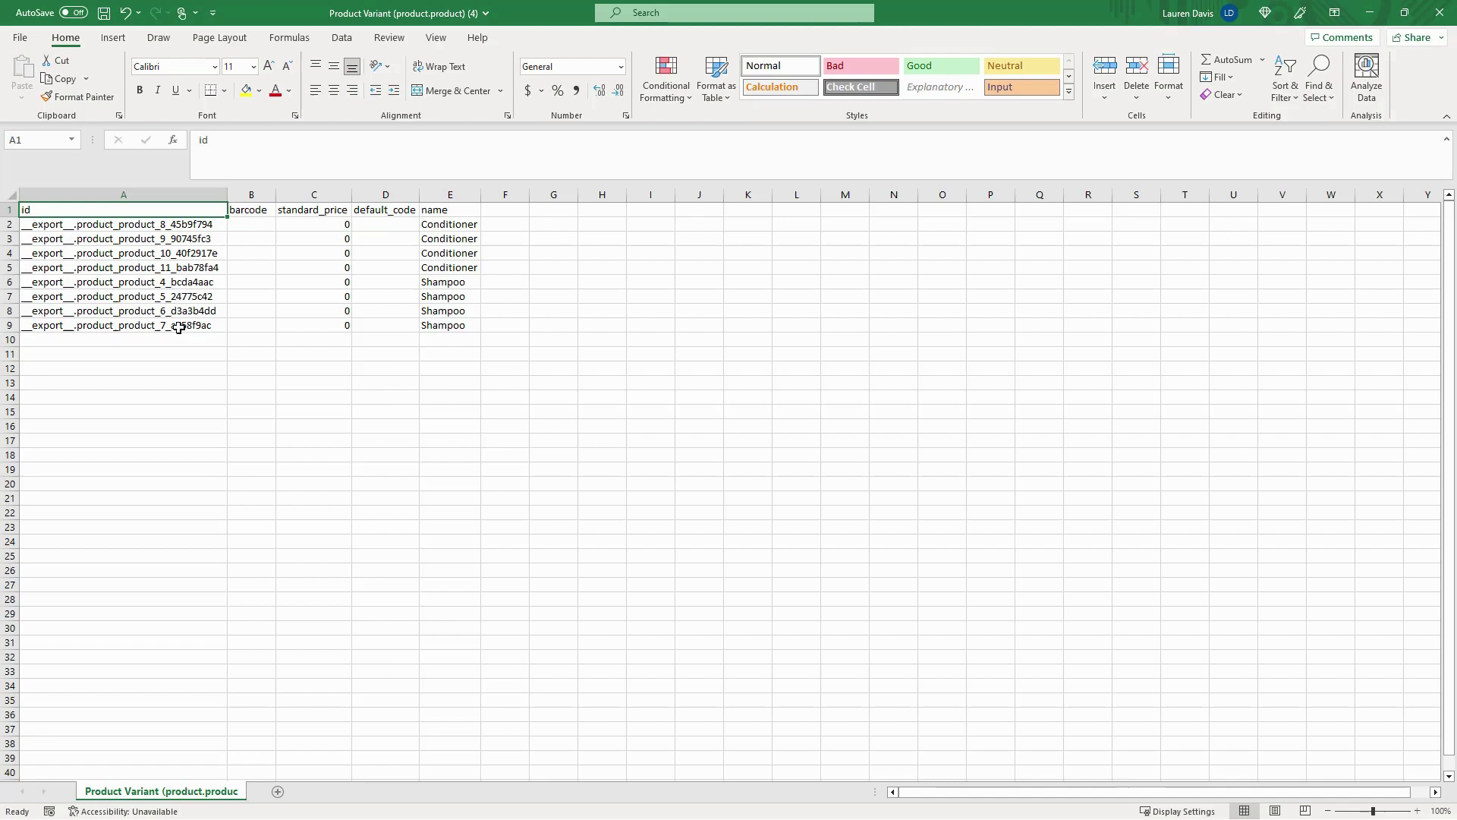
Paste the eight barcodes into B2:B9.
click(1405, 12)
click(608, 328)
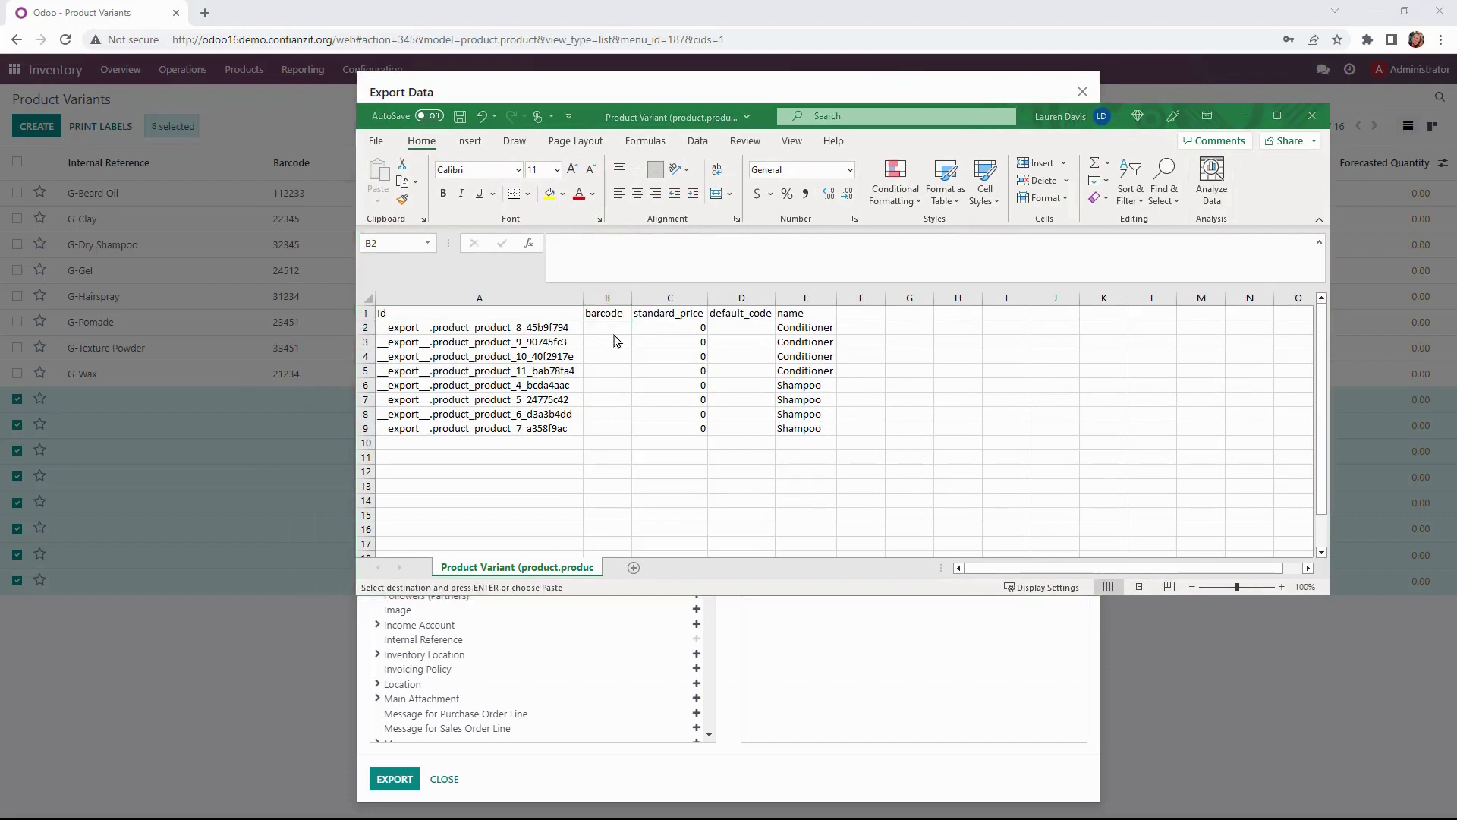
text(1111314)
click(608, 343)
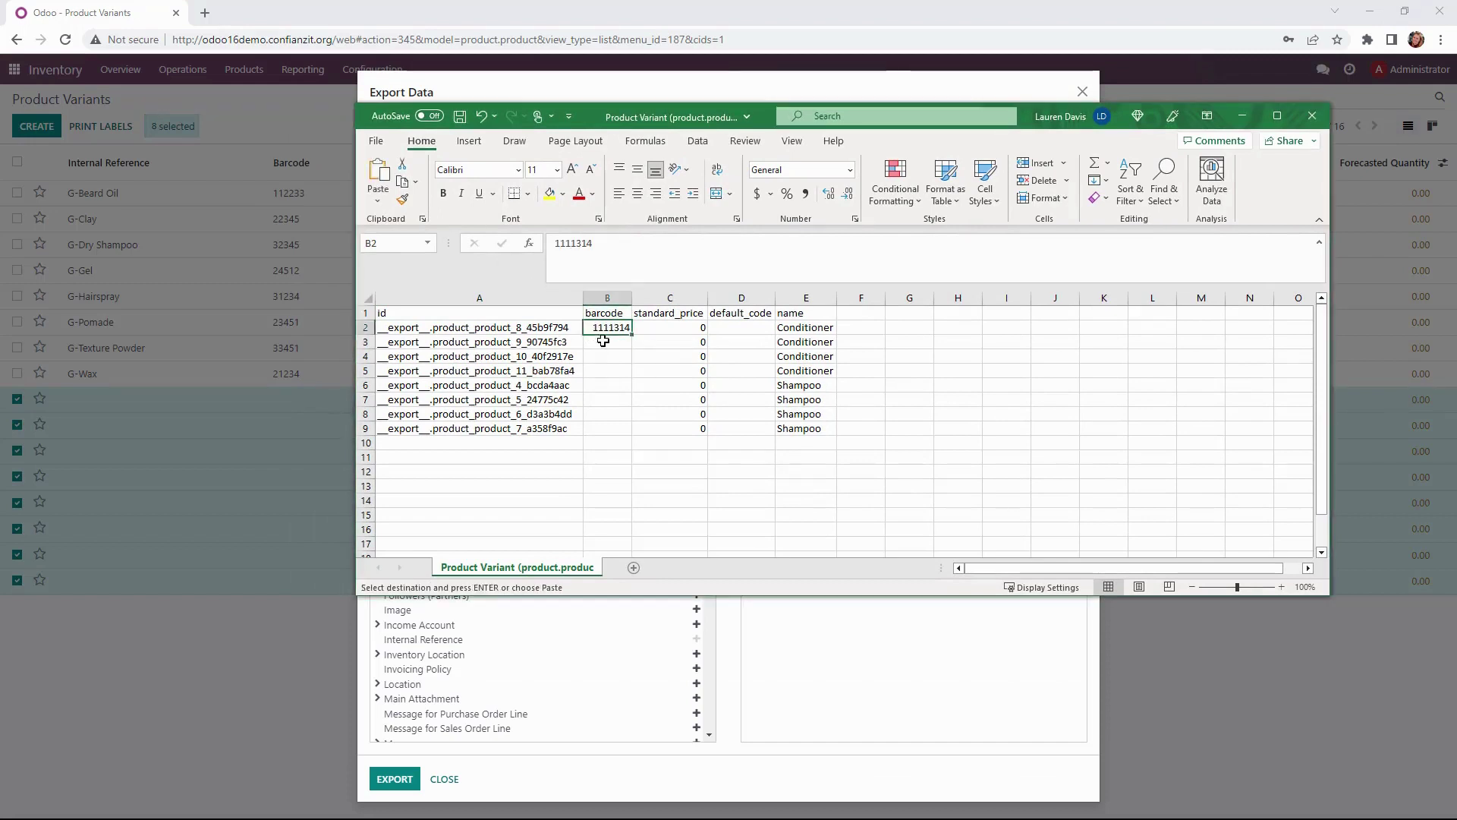
key(ctrl+v)
Paste the costs into C2:C9 and the internal references into column D.
click(668, 328)
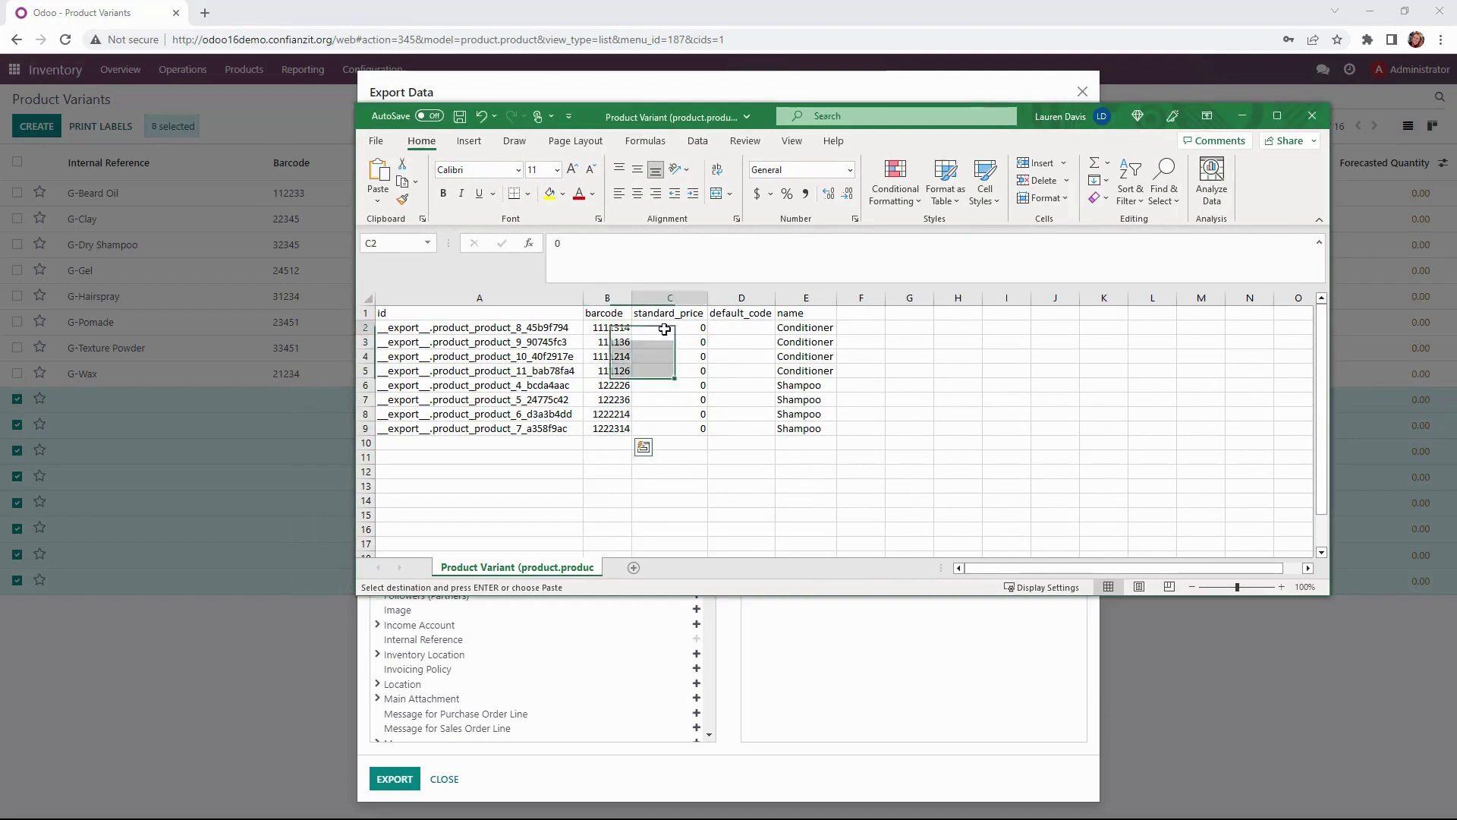
text(5 3 5 3 3 3 5 5)
click(748, 328)
text(G-FPConditioner14oz G-FPConditioner6oz G-PConditioner14oz G-PConditioner6oz G-PShampoo6oz G-FPShampoo6oz G-PShampoo14oz G-FPshampoo14oz)
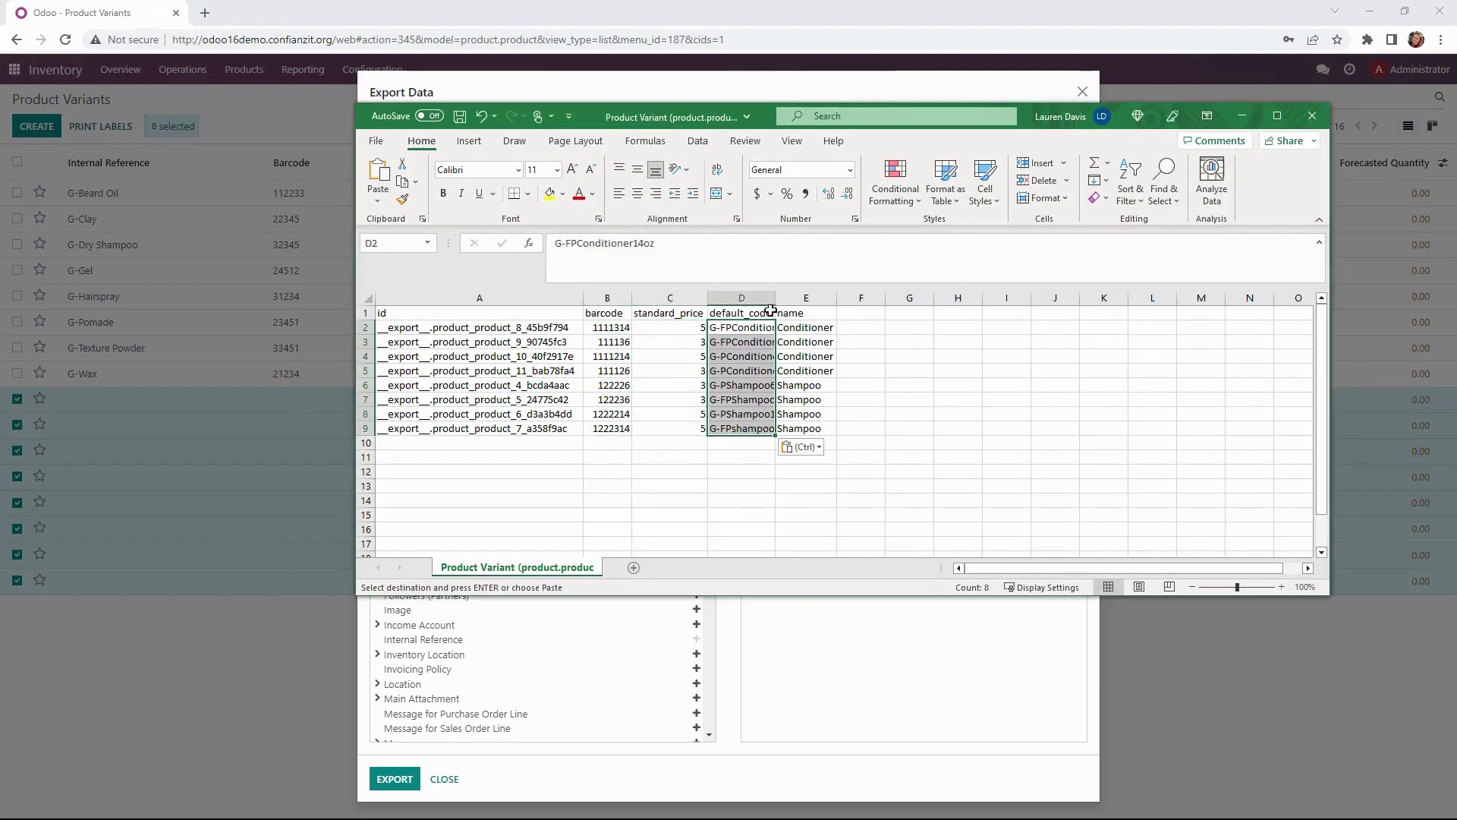
click(845, 413)
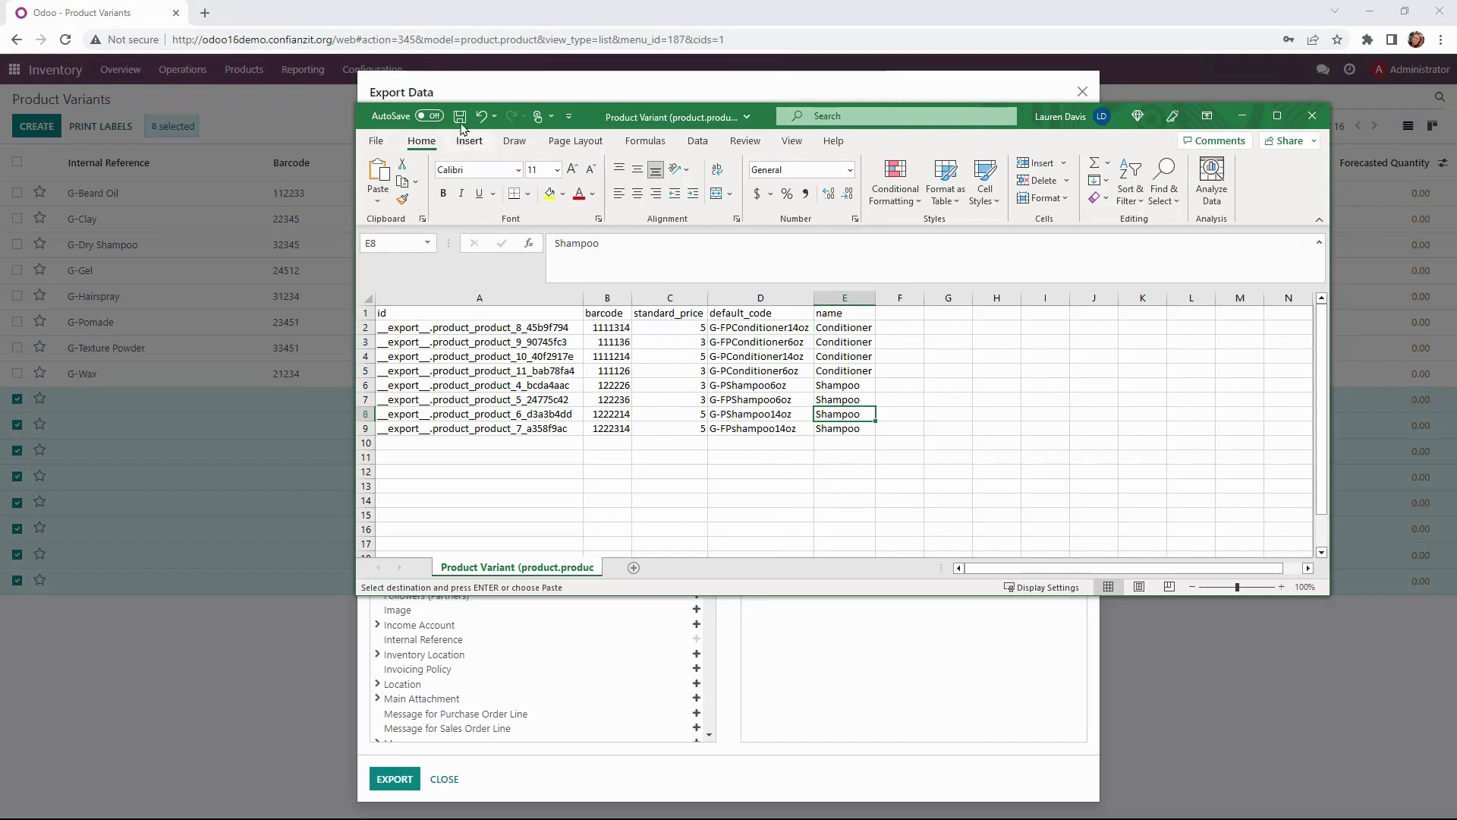
Close the spreadsheet and Export dialog, then start Import records on Product Variants.
click(1312, 115)
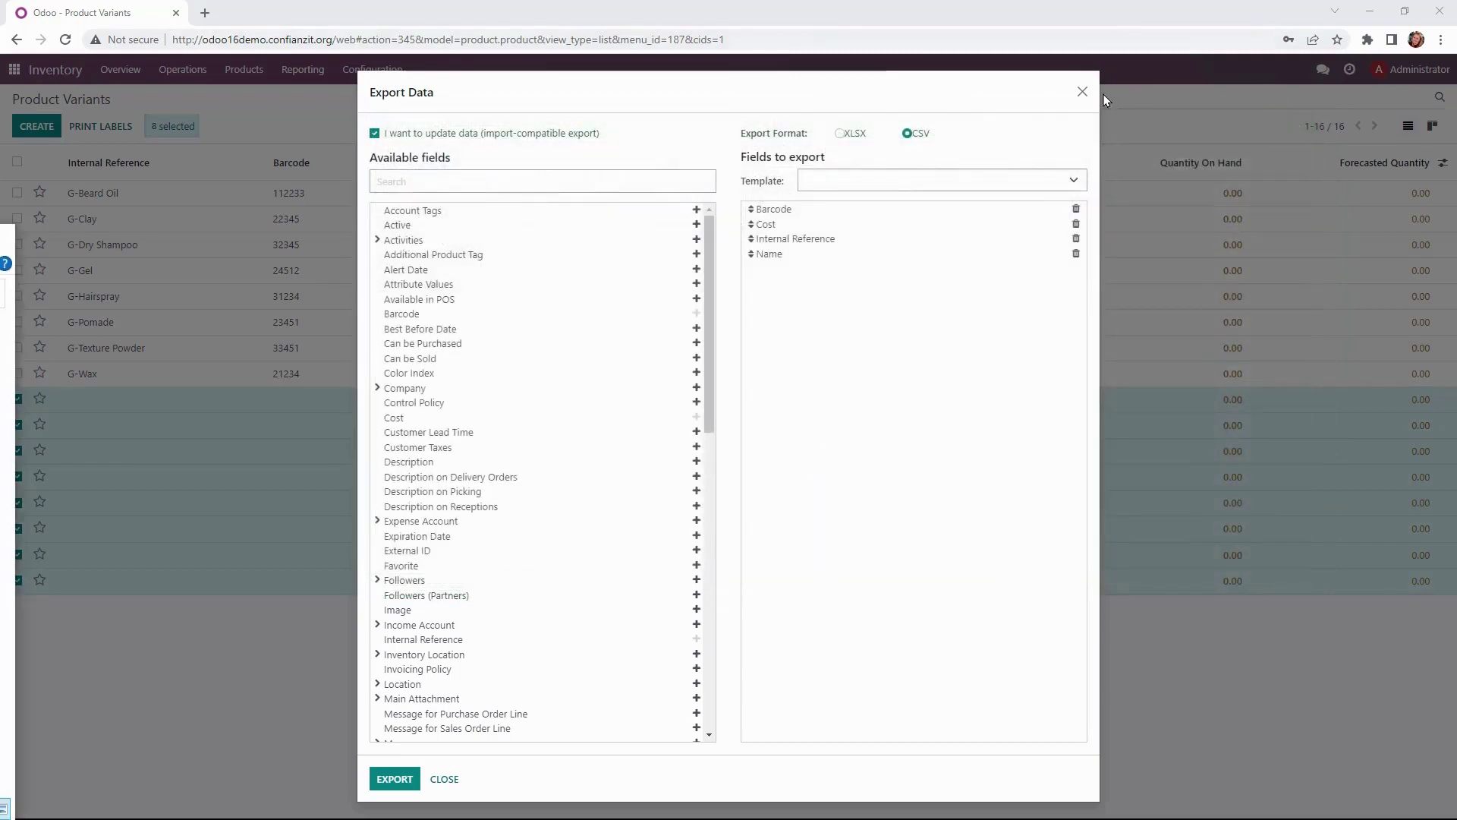
click(1084, 92)
click(866, 128)
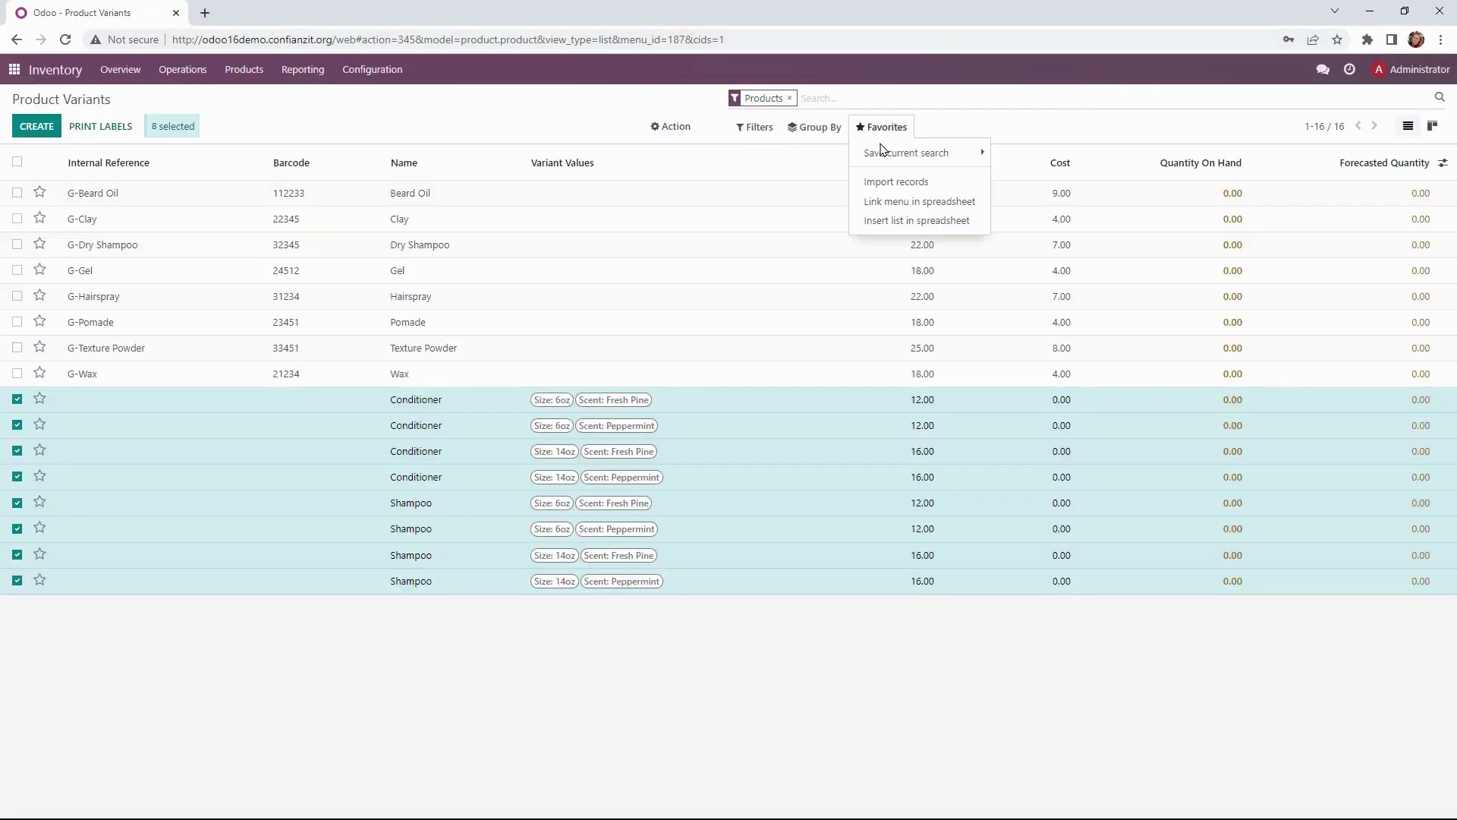
click(891, 186)
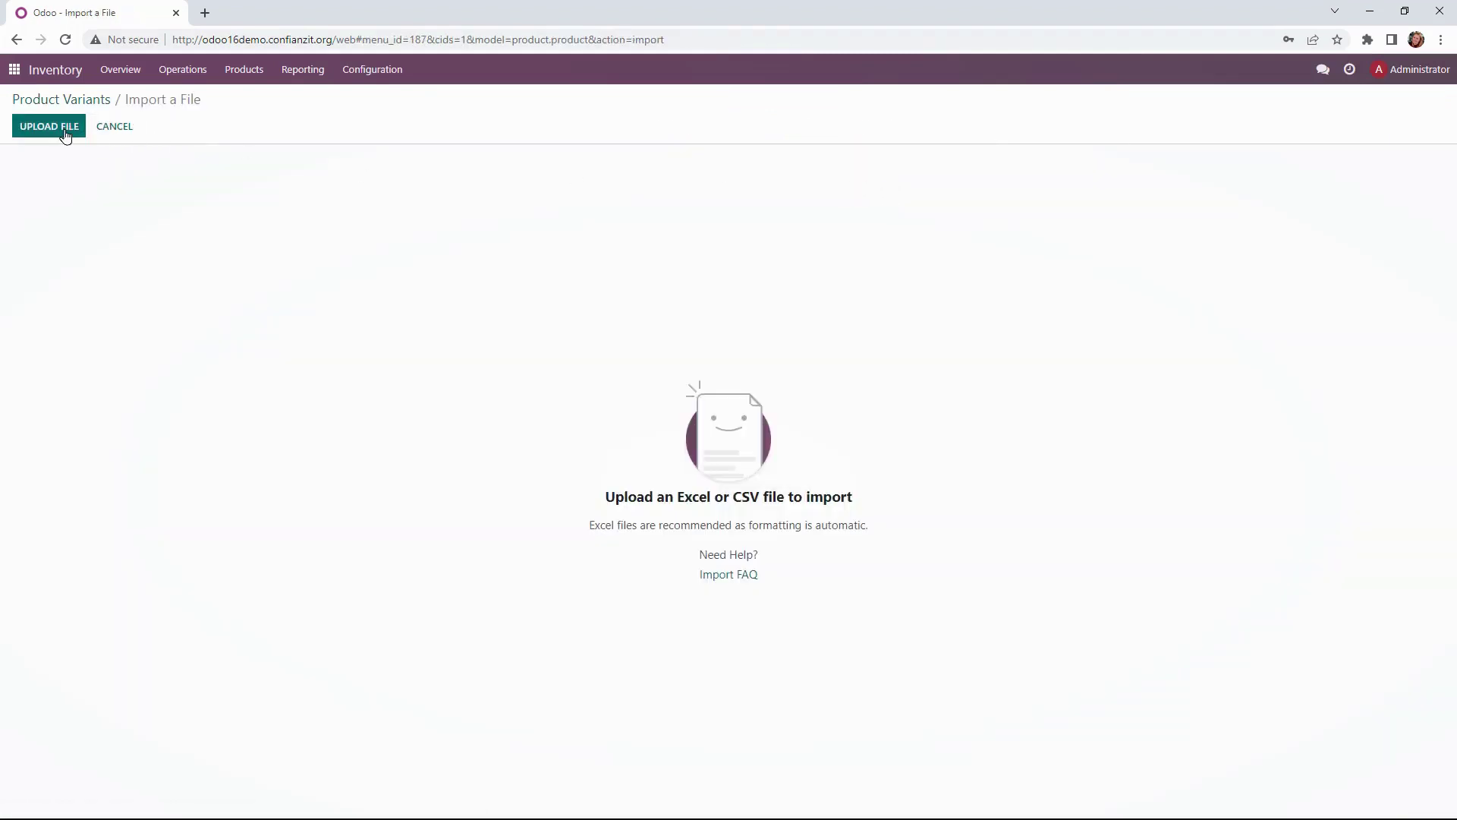
Upload the edited CSV, test it for errors, and import the updated variants.
click(60, 129)
double_click(410, 154)
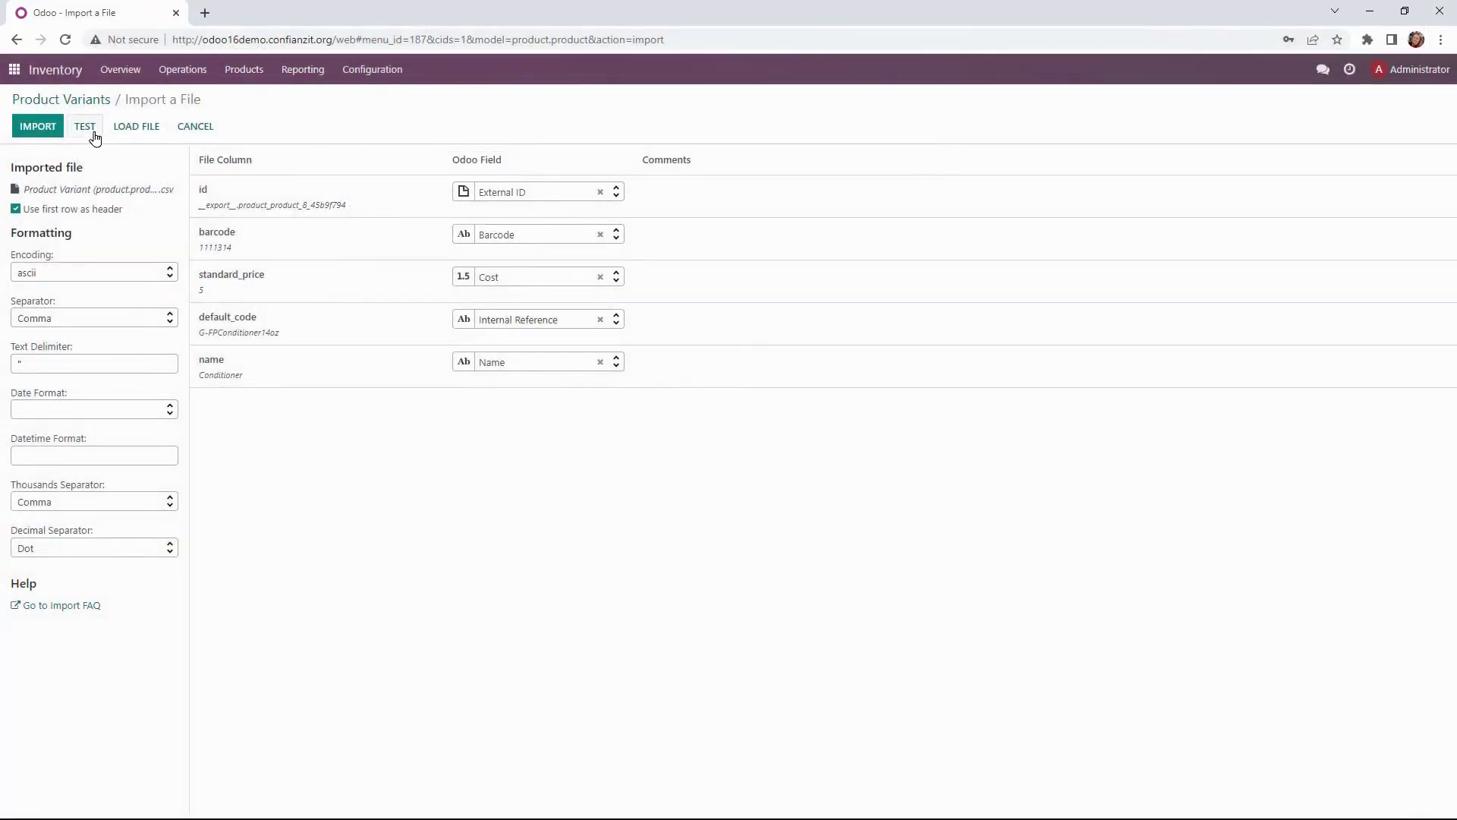
click(95, 138)
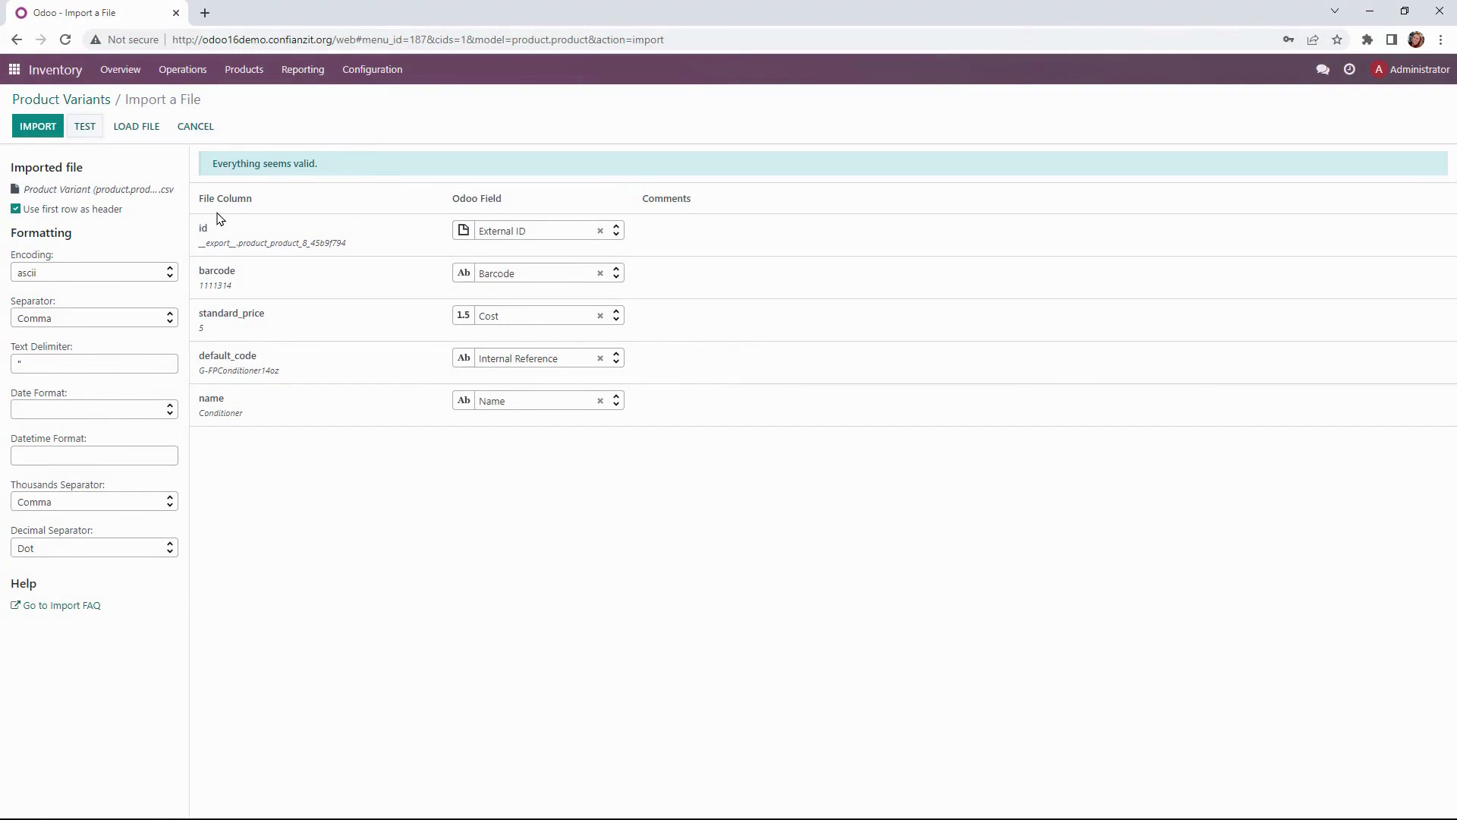
click(35, 125)
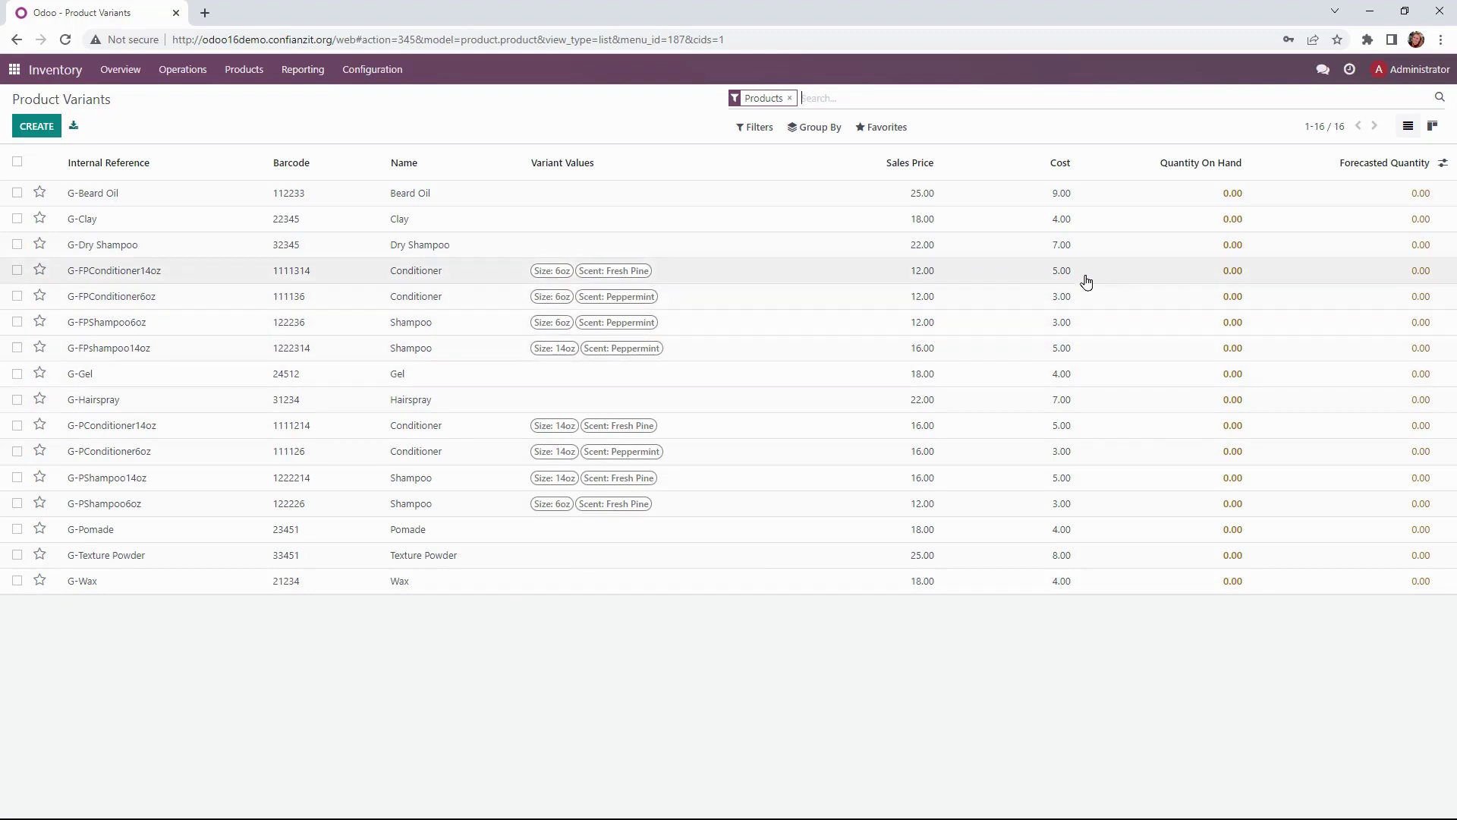
Reload the variants list and open the G-FPshampoo14oz Shampoo (14oz, Peppermint) variant.
right_click(1093, 313)
click(1097, 356)
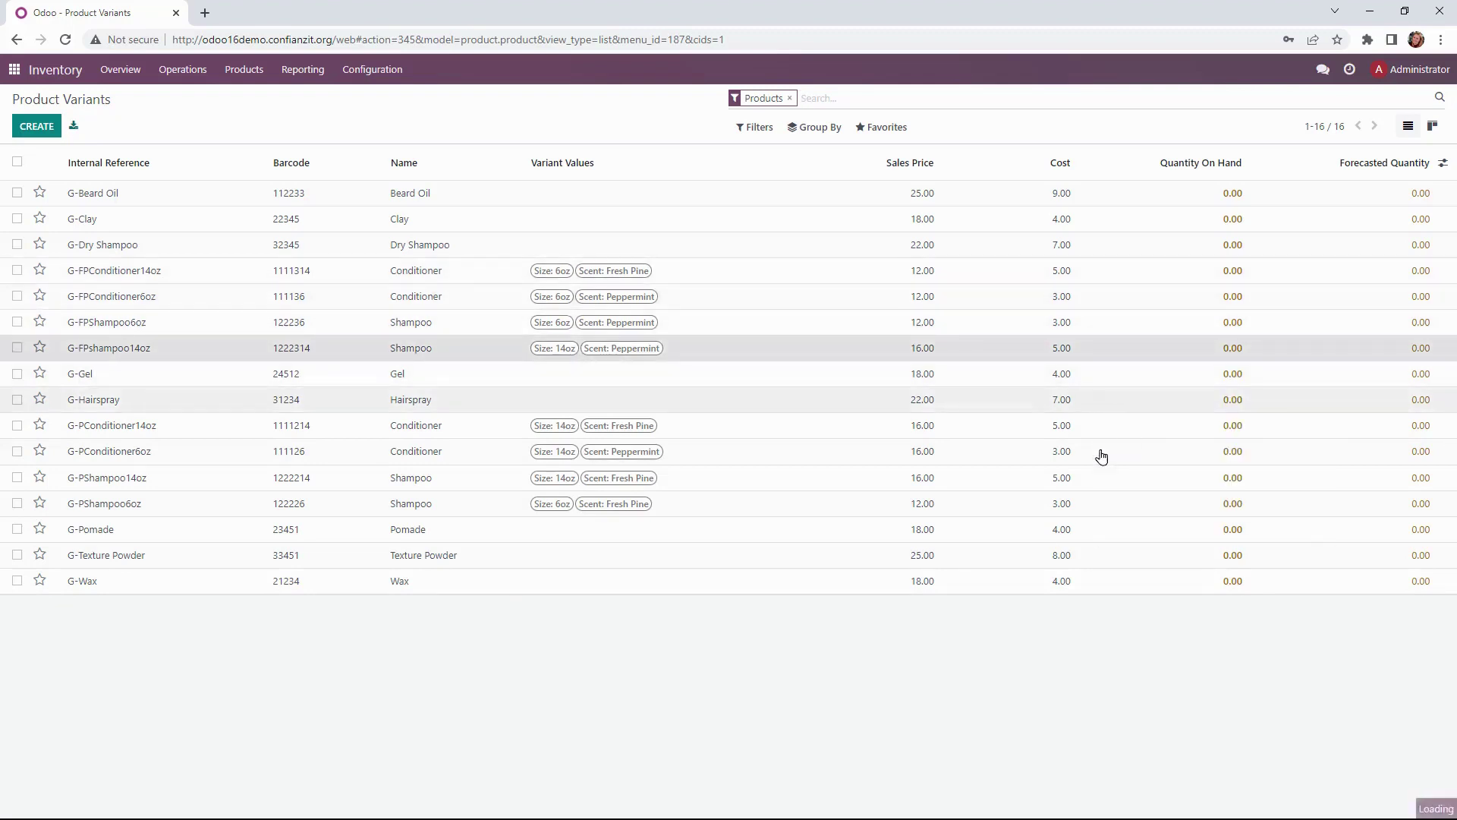
click(608, 353)
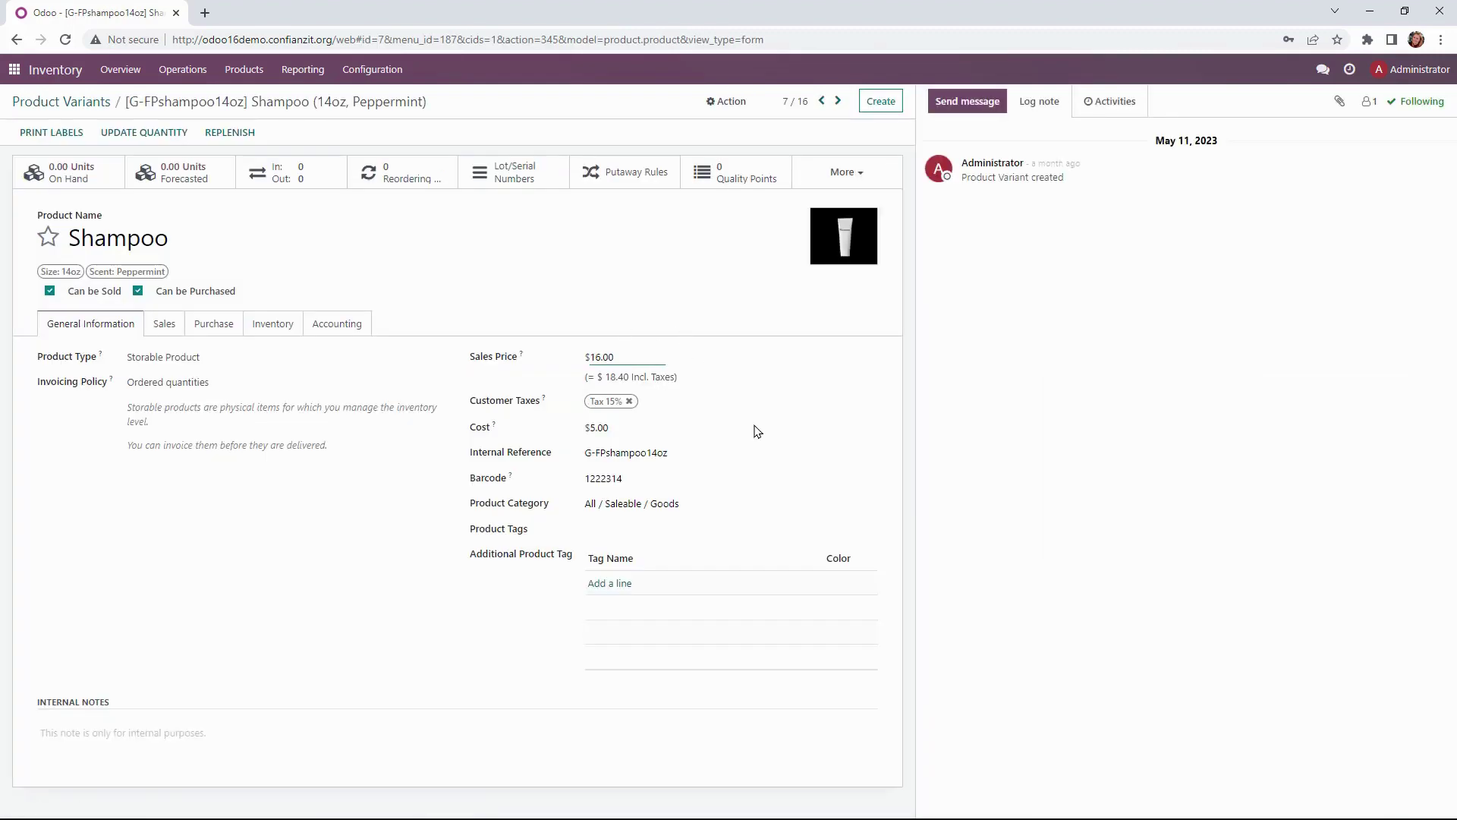